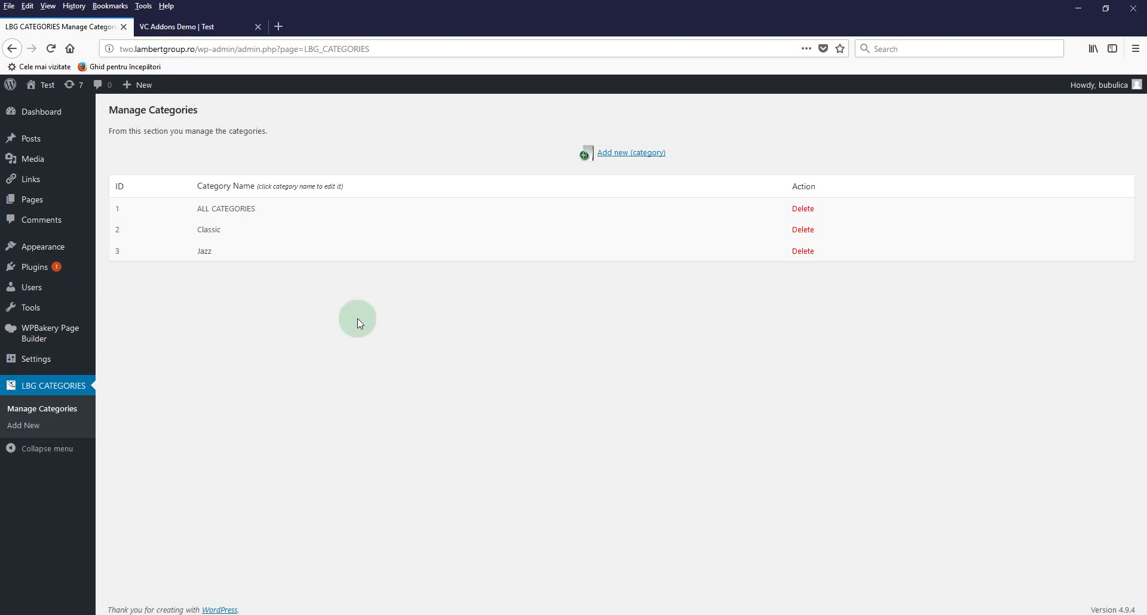
# - Open the VC Addons Demo page, on page 2 of All Pages, in the editor
pyautogui.moveTo(46, 201)
pyautogui.click(128, 218)
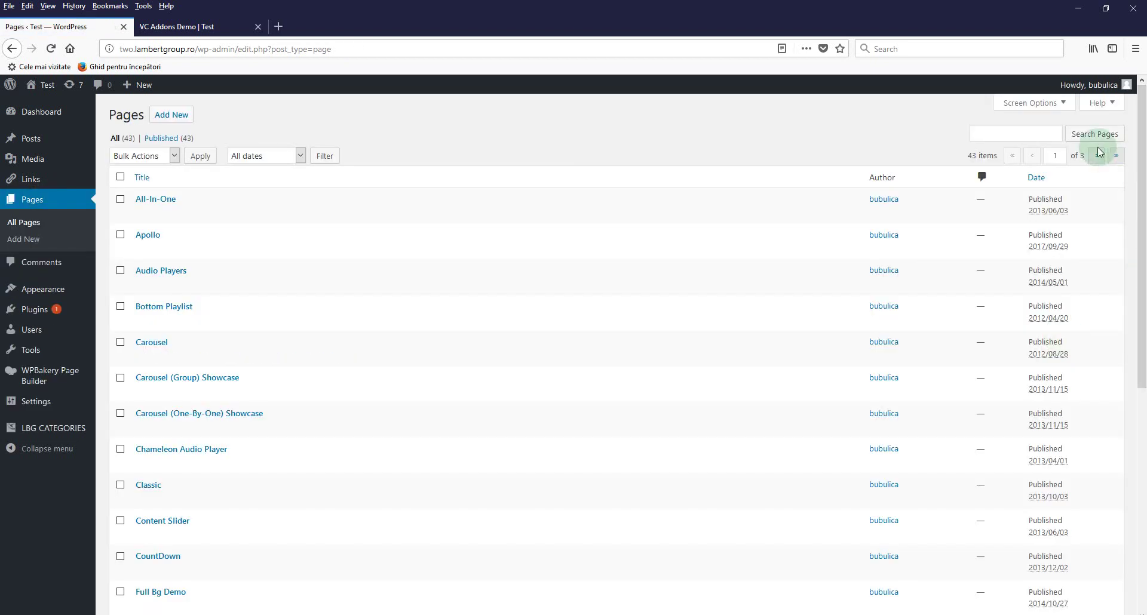
pyautogui.click(1097, 155)
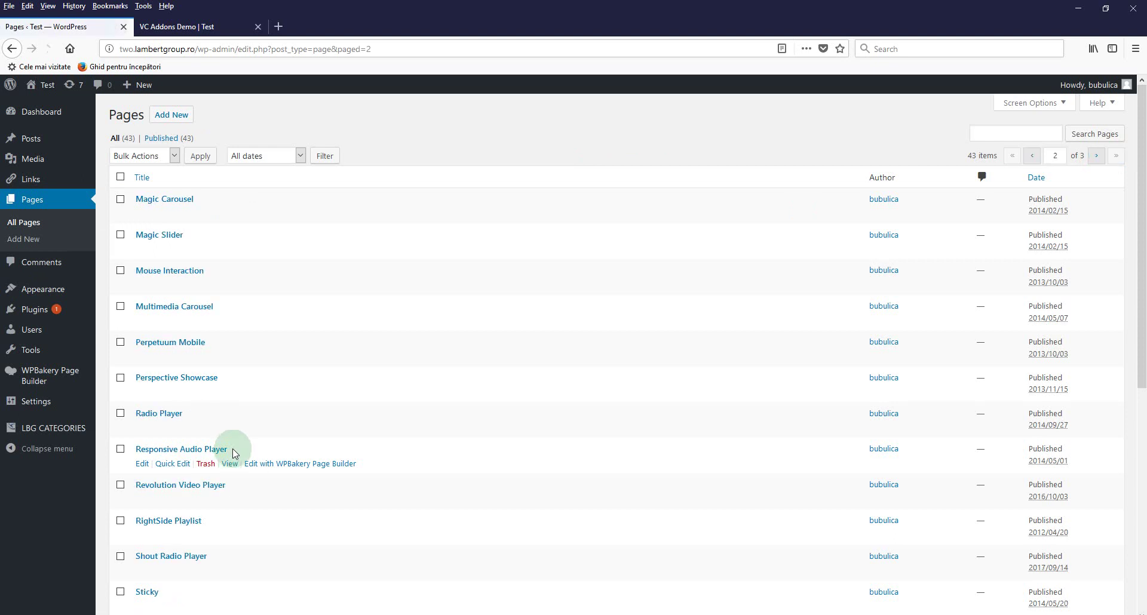
pyautogui.scroll(-6, 233, 454)
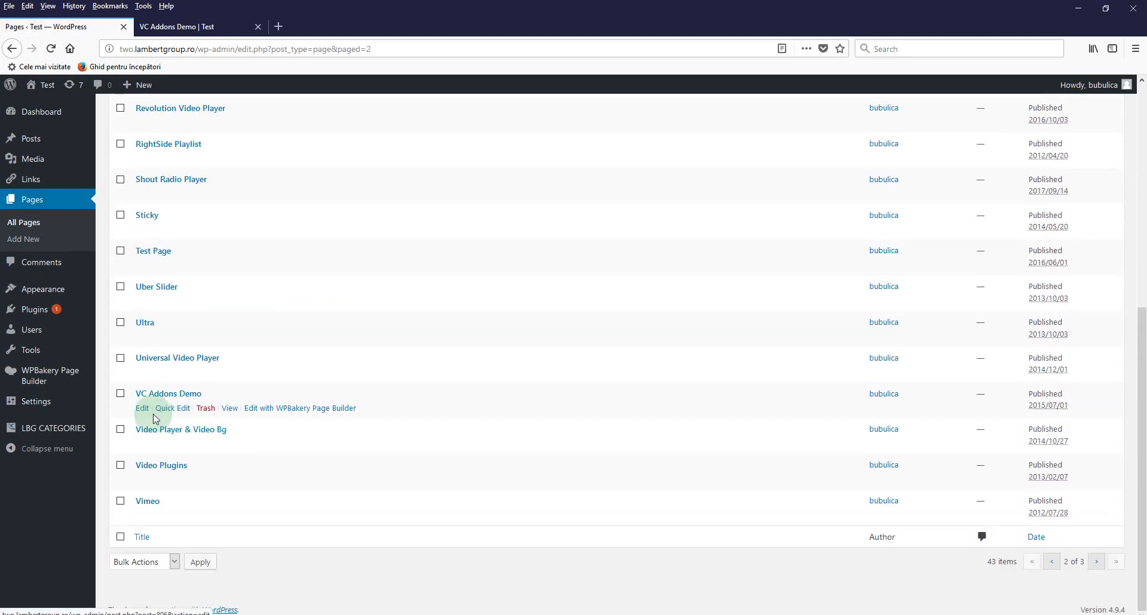
pyautogui.click(142, 408)
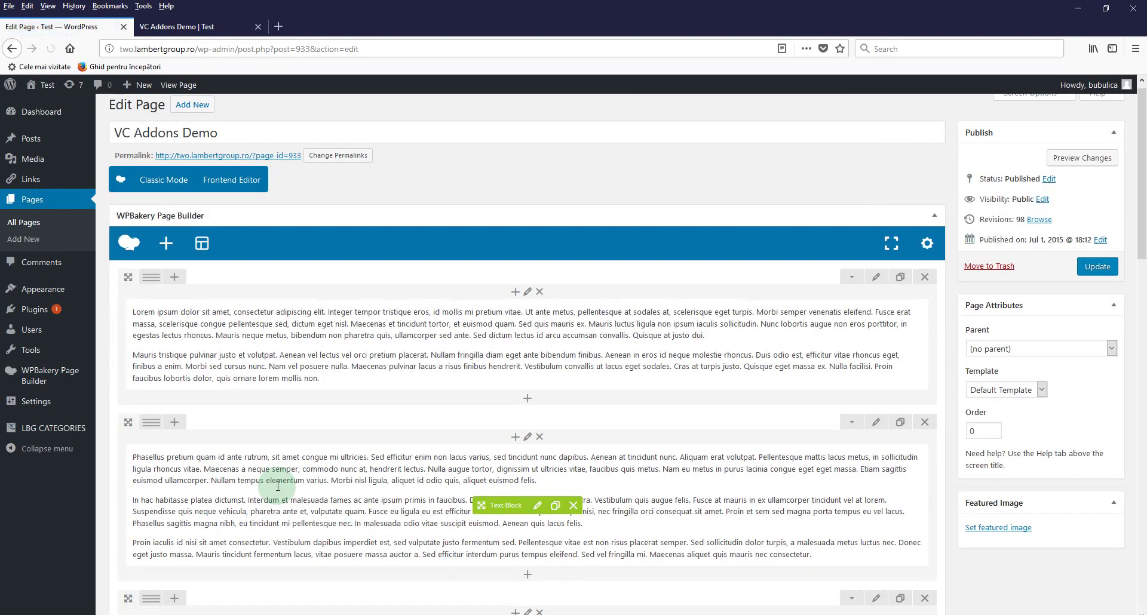
# - Insert an Apollo Audio Player from LBG Multimedia Addons into the empty row and edit Playlist Item 1
pyautogui.scroll(-5, 278, 486)
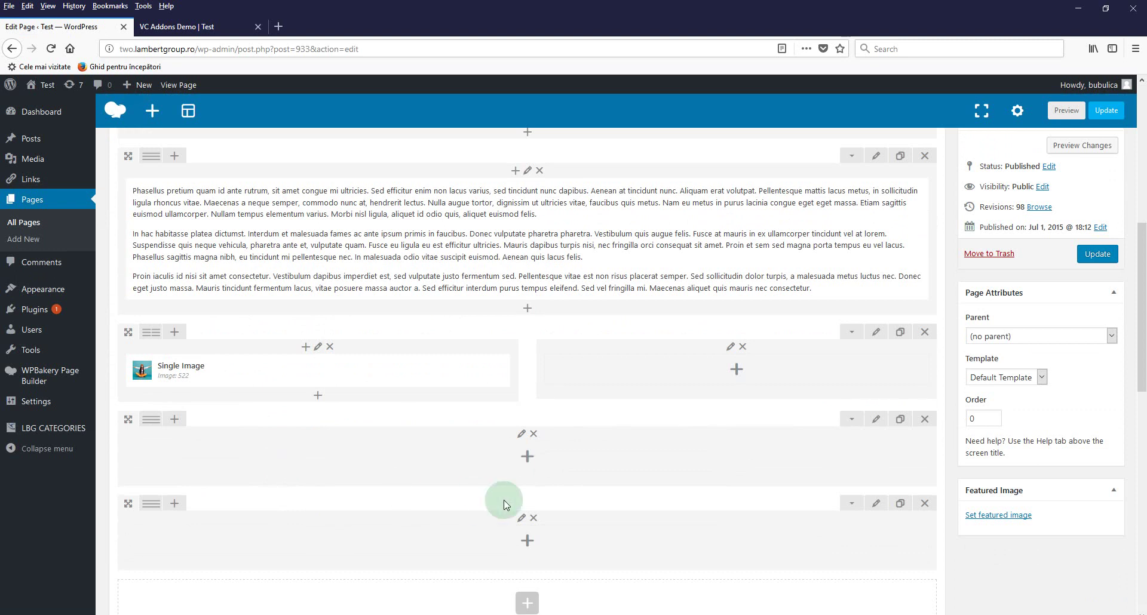
pyautogui.click(528, 459)
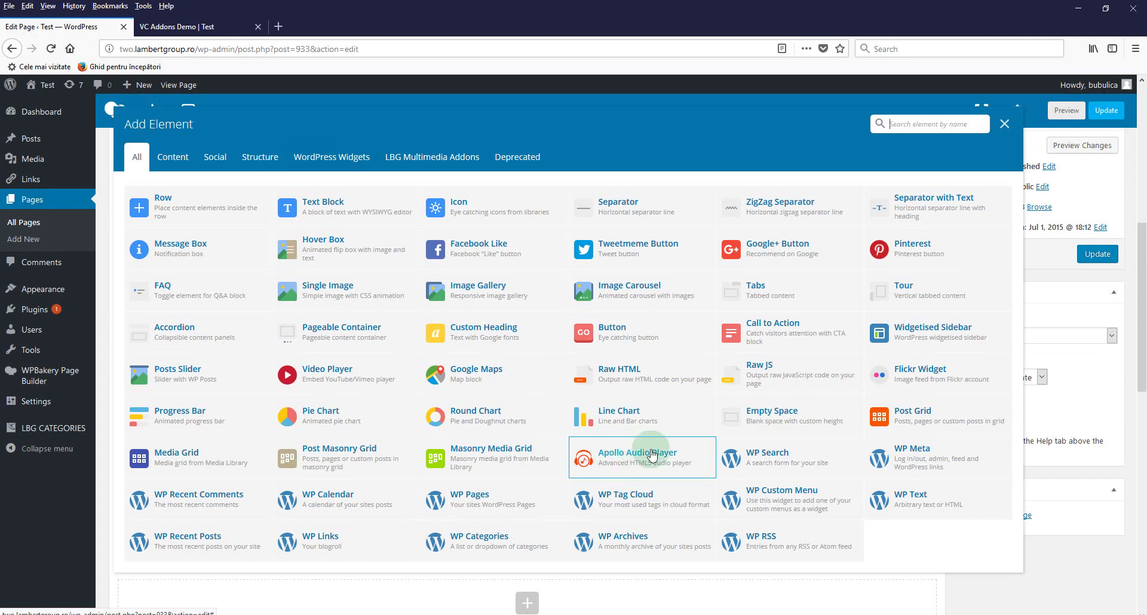
pyautogui.click(448, 157)
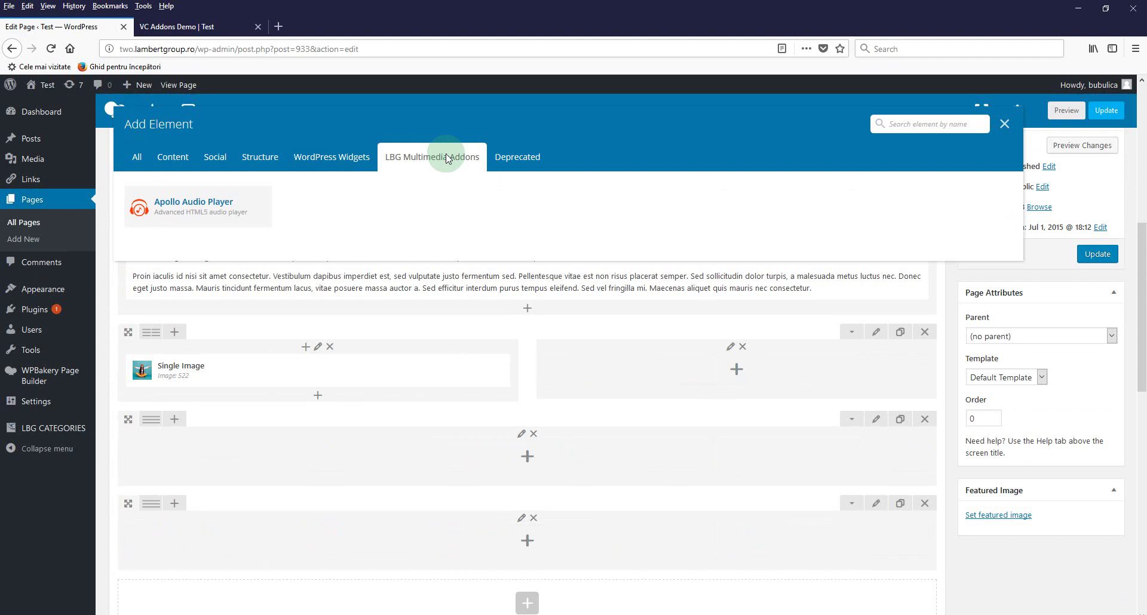
pyautogui.click(181, 210)
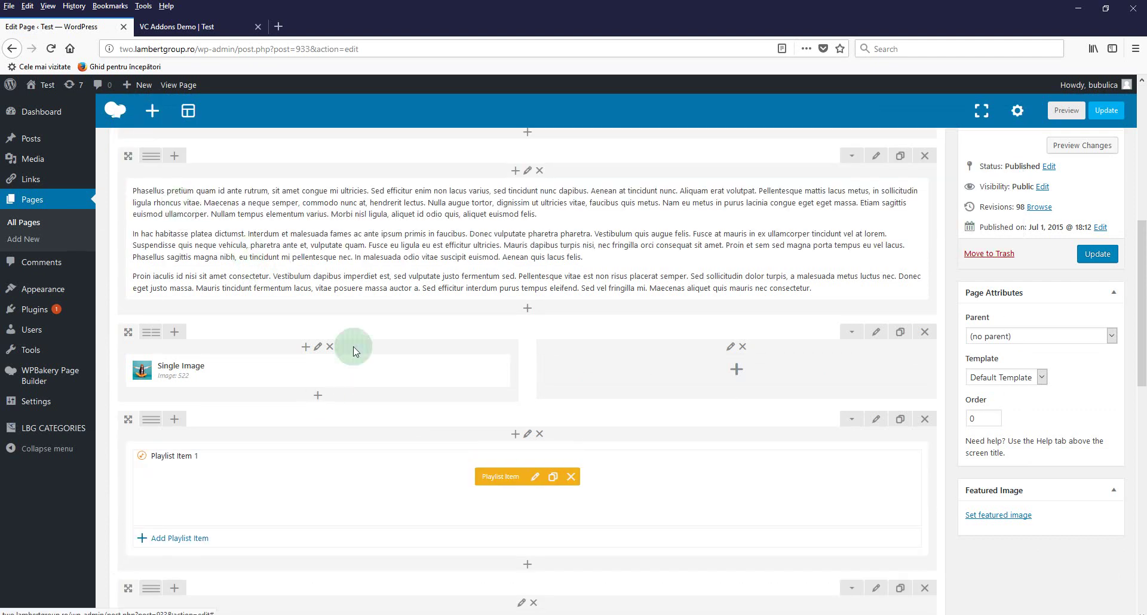
pyautogui.click(536, 478)
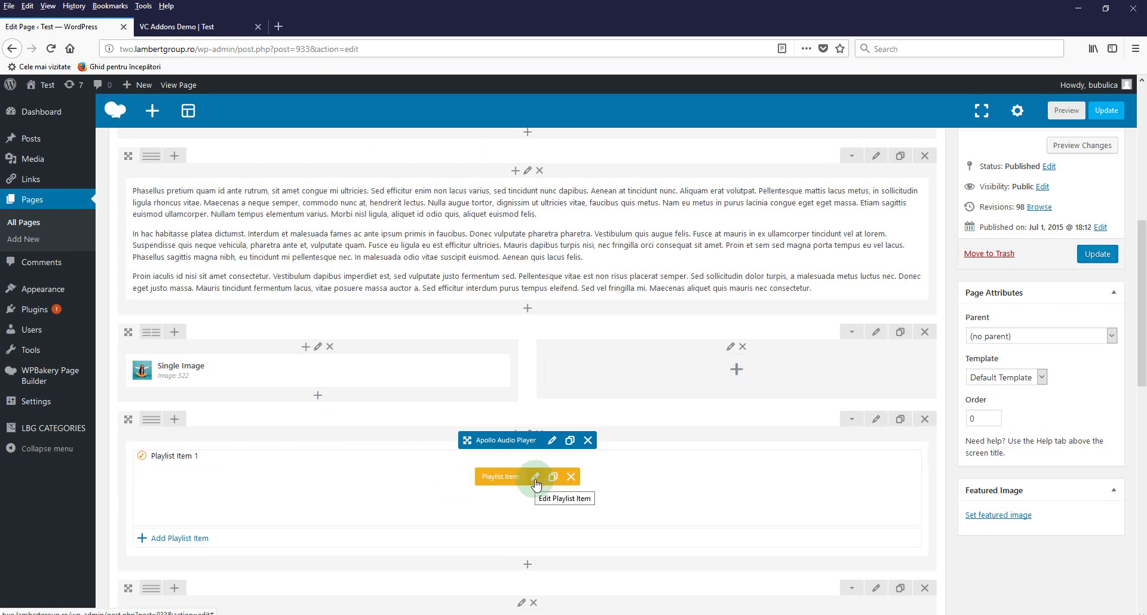
# - Give Playlist Item 1 title 'Song 1', author 'Author 1', and categories ALL CATEGORIES and Jazz
pyautogui.click(536, 478)
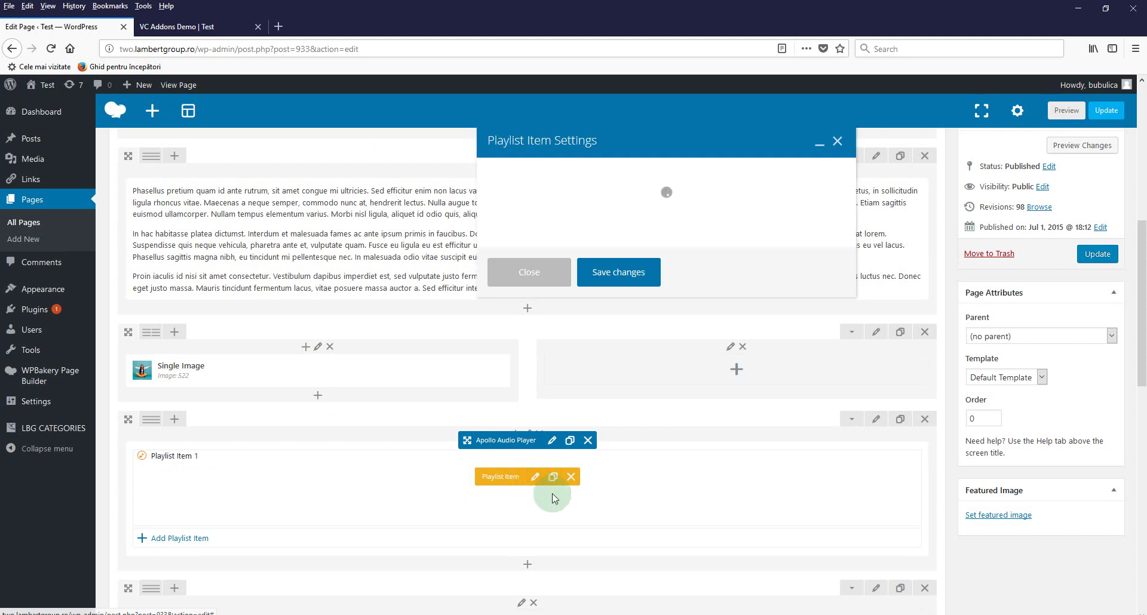
pyautogui.tripleClick(575, 199)
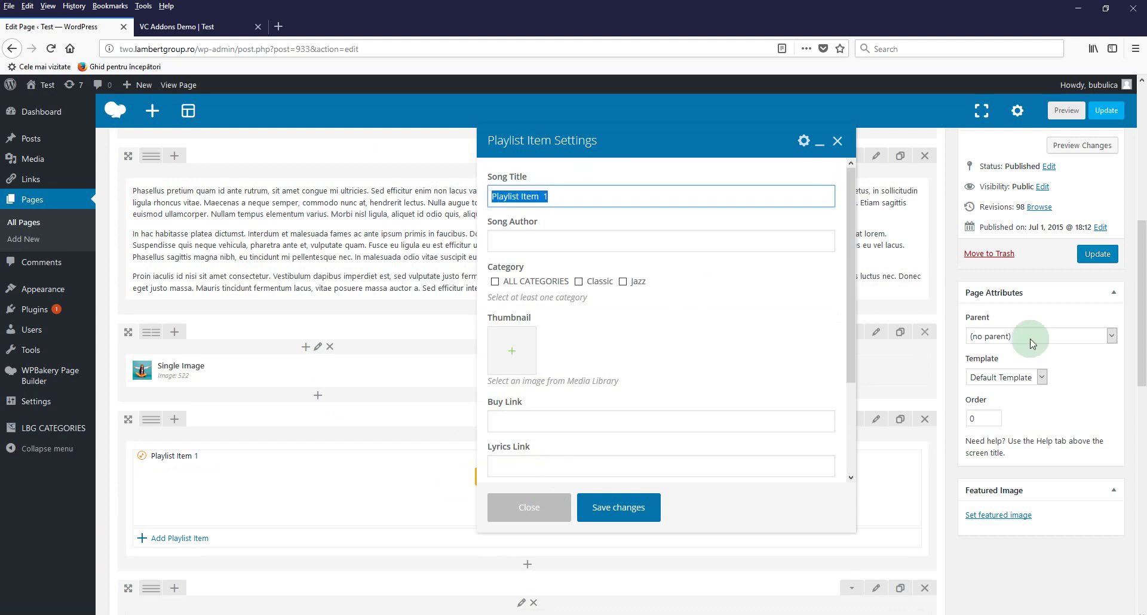
pyautogui.write('Song')
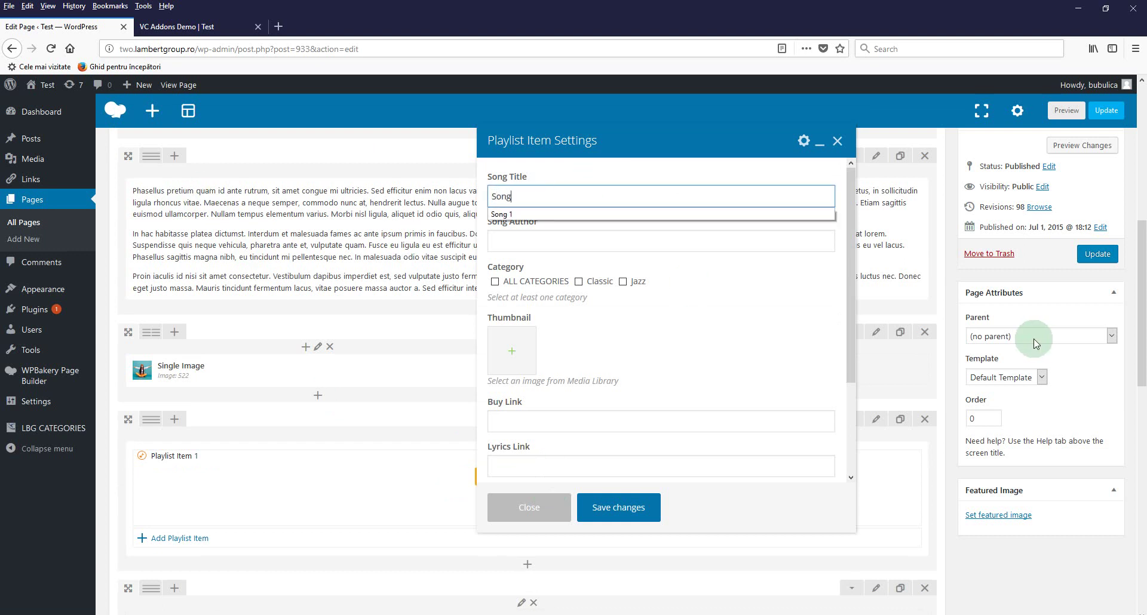
pyautogui.press('Return')
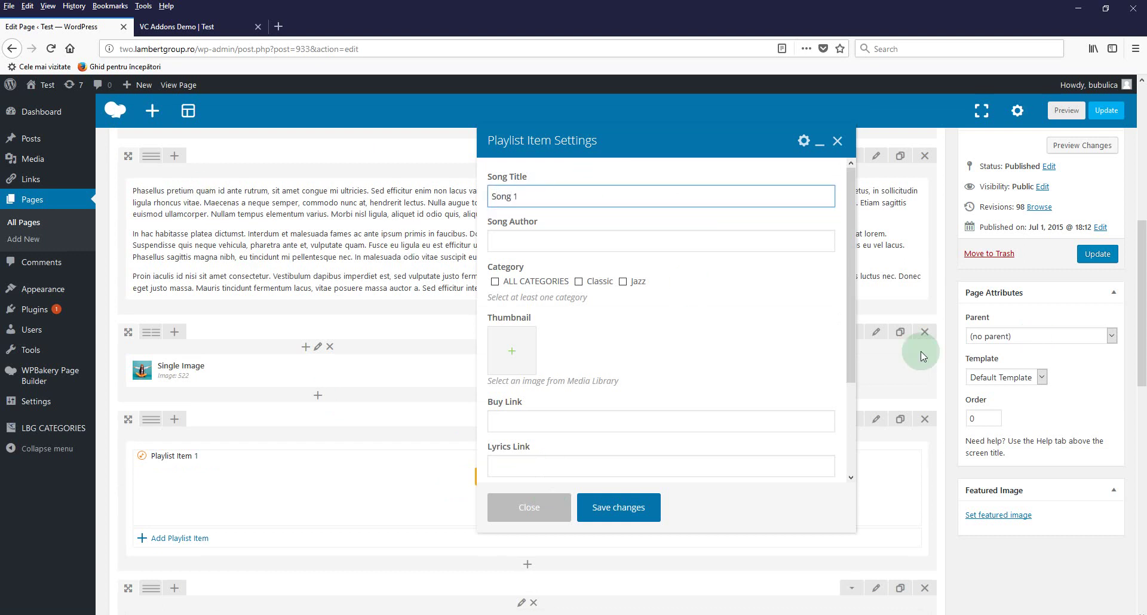
pyautogui.click(656, 241)
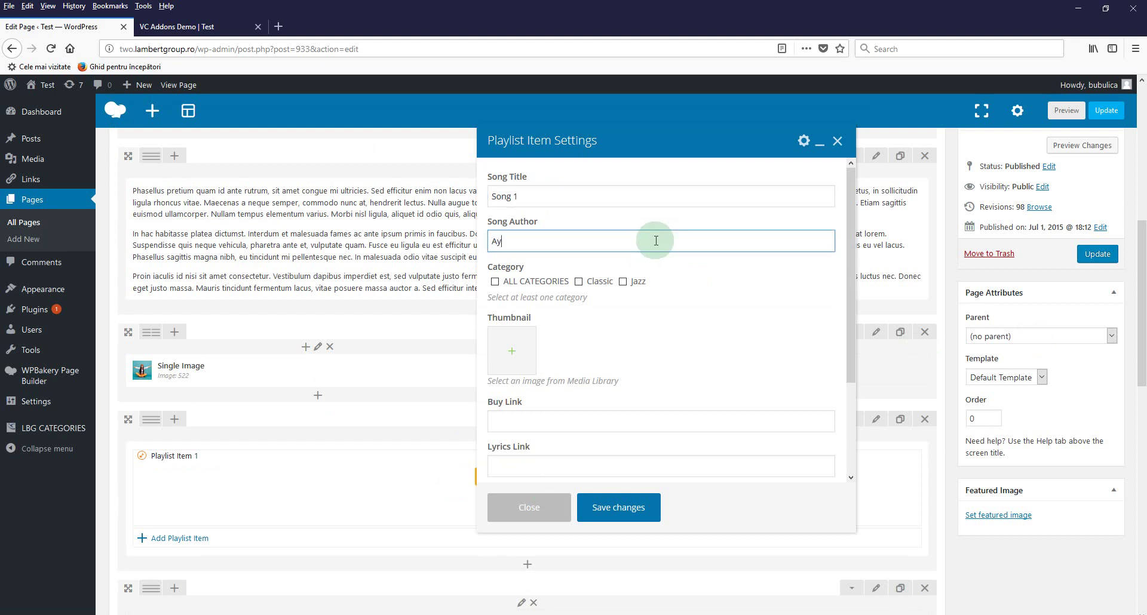
pyautogui.write('Author 1')
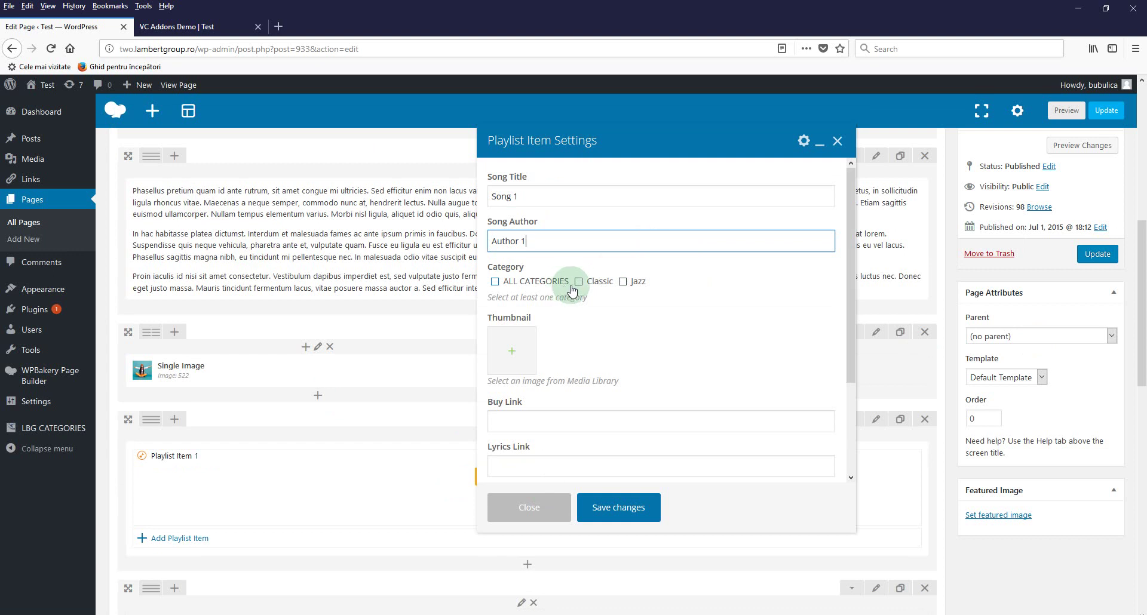
pyautogui.click(525, 284)
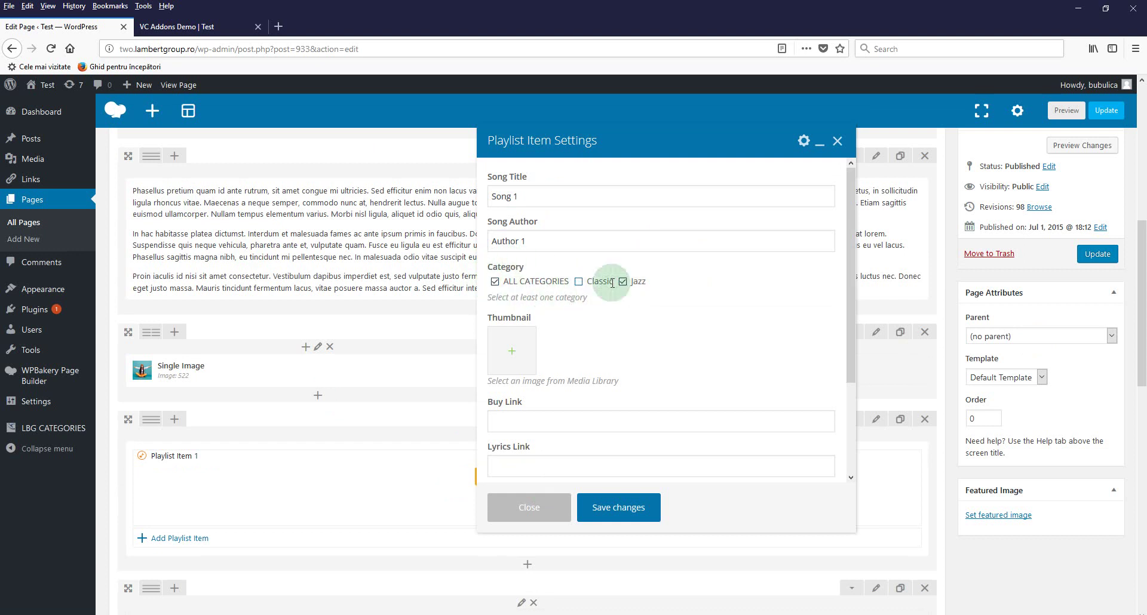
pyautogui.click(634, 284)
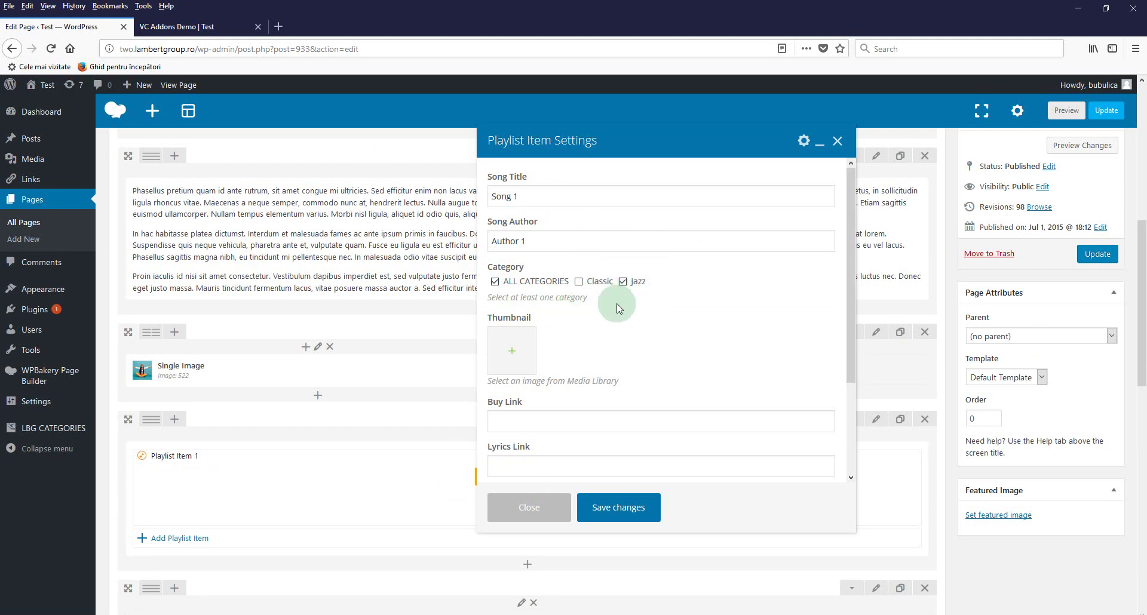
# - Set p3.jpg from the Media Library as Playlist Item 1's thumbnail image
pyautogui.scroll(-2, 526, 310)
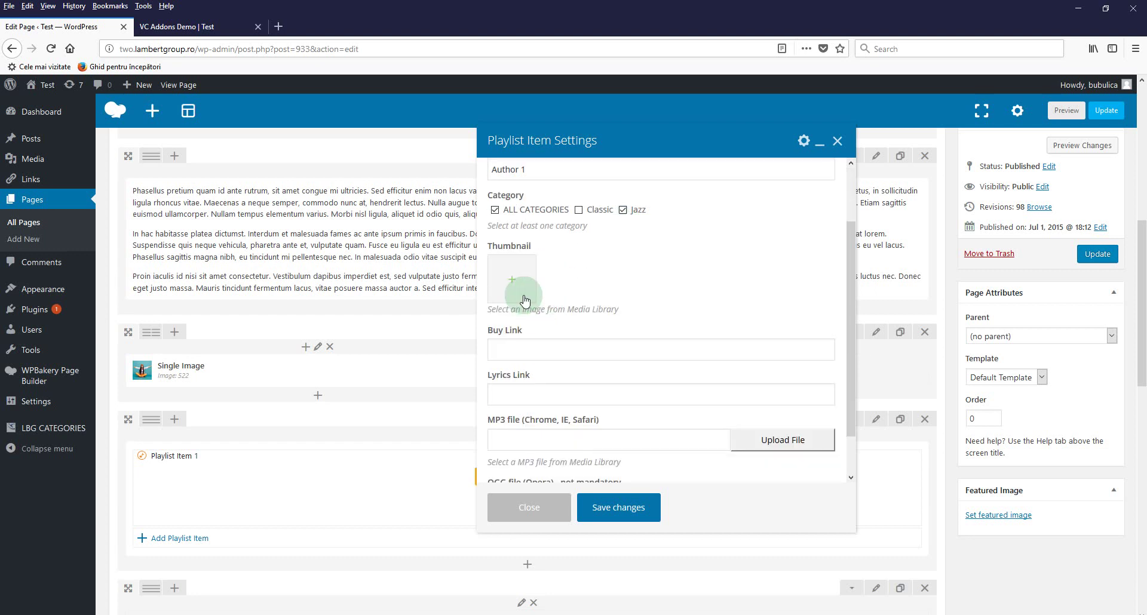
pyautogui.click(519, 285)
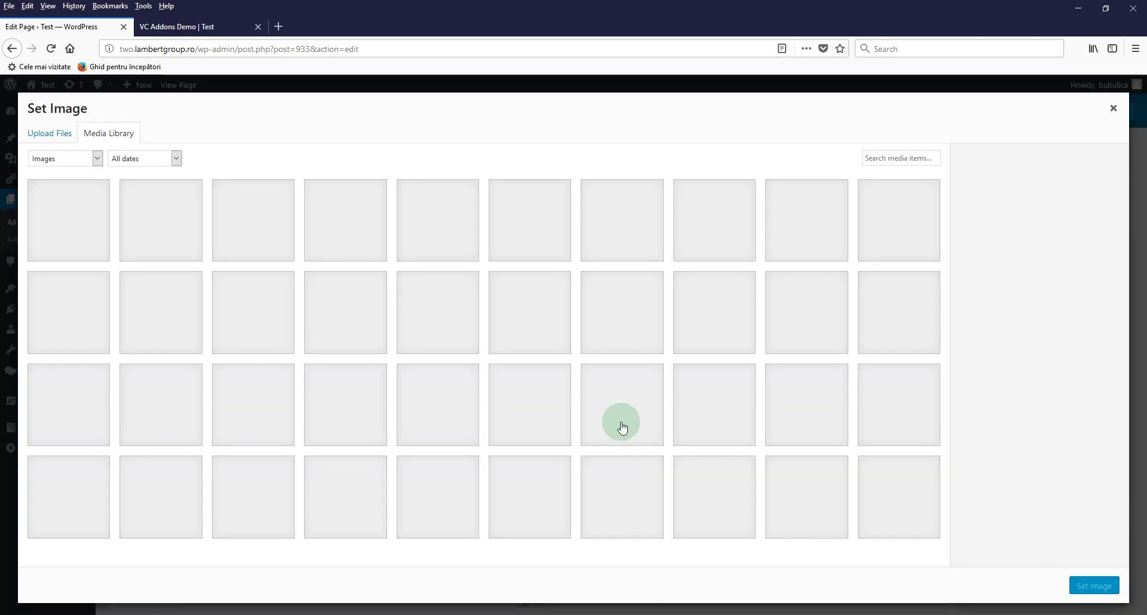
pyautogui.scroll(-3, 621, 425)
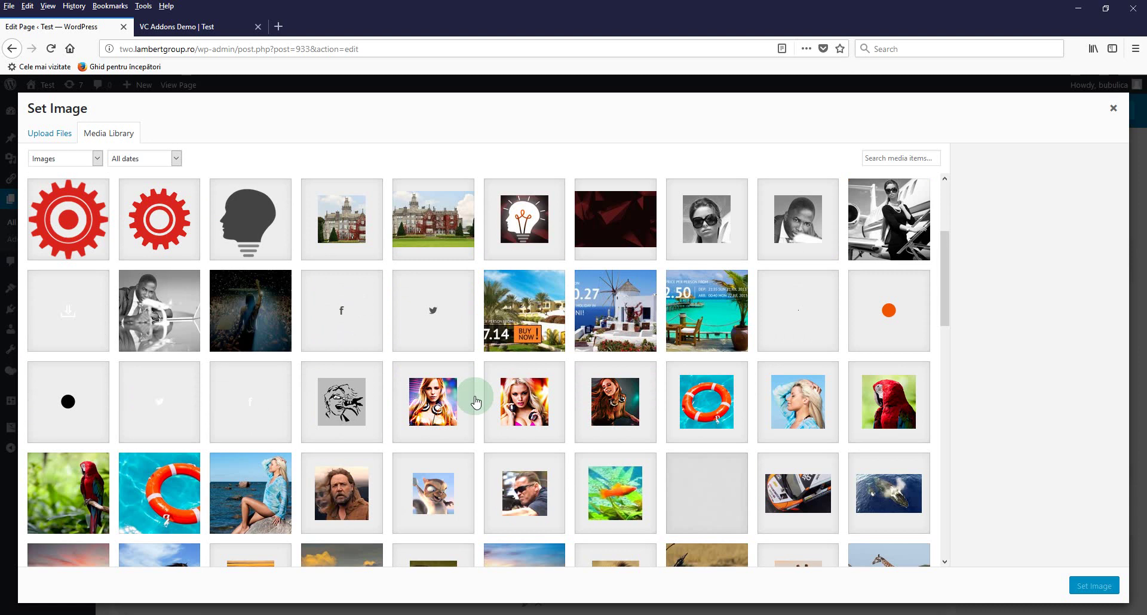
pyautogui.click(452, 404)
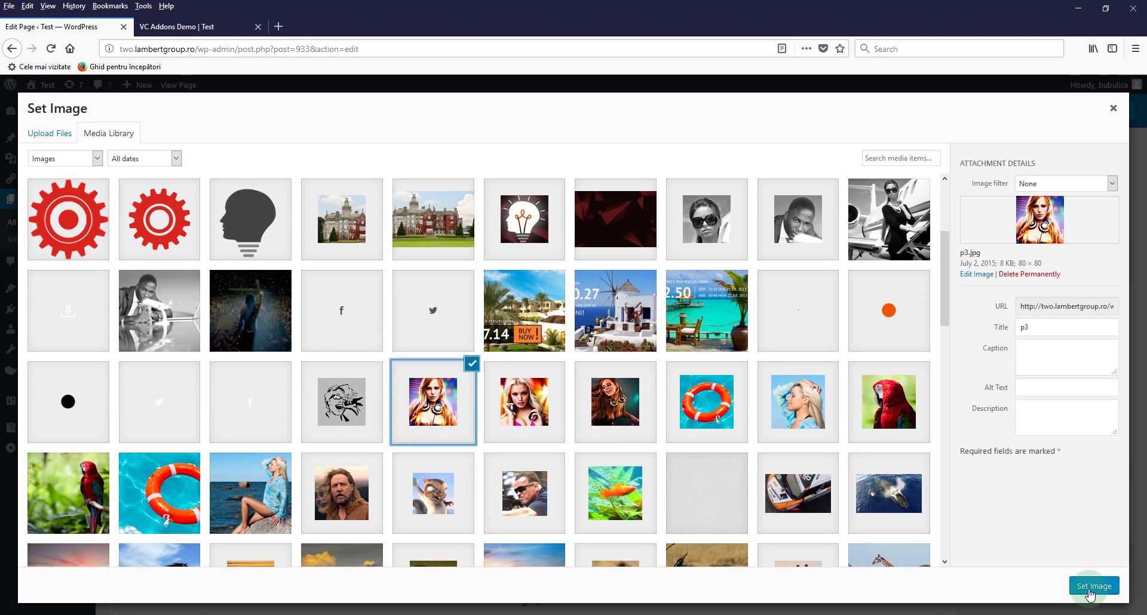
pyautogui.click(475, 421)
pyautogui.click(478, 421)
# - Set Playlist Item 1's MP3 file to the_audio.mp3 from the Media Library
pyautogui.scroll(-2, 468, 415)
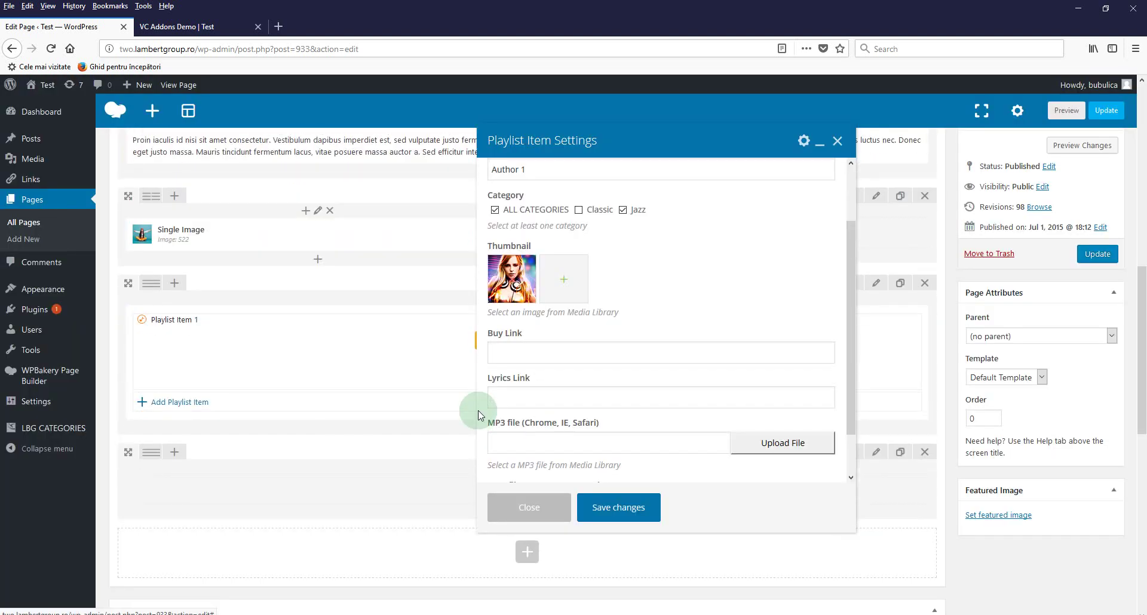
pyautogui.moveTo(847, 299); pyautogui.dragTo(847, 317)
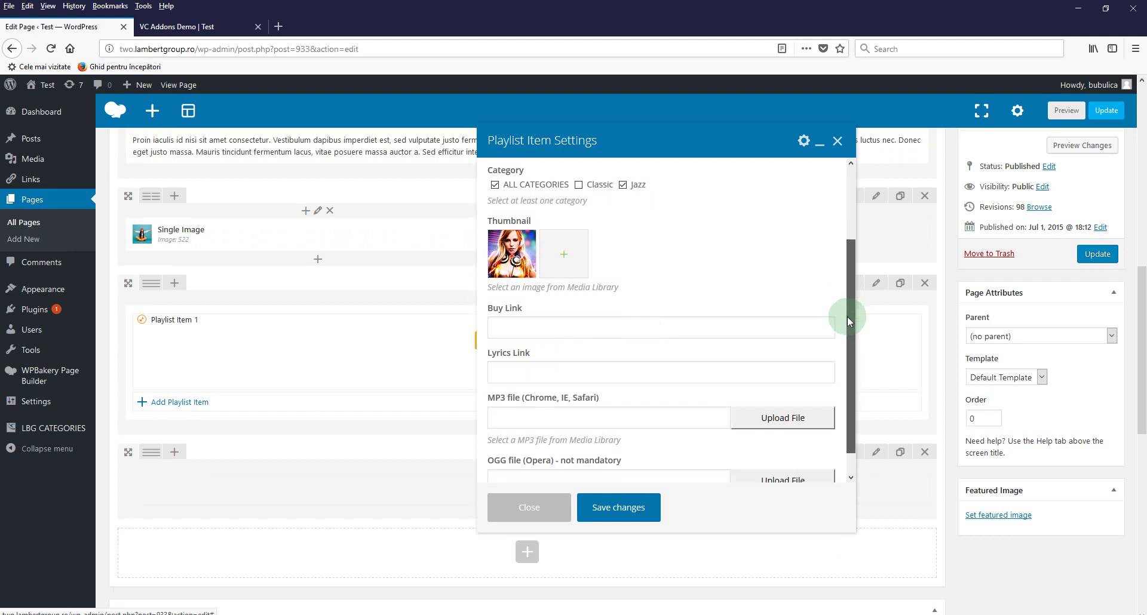
pyautogui.click(584, 333)
pyautogui.click(558, 371)
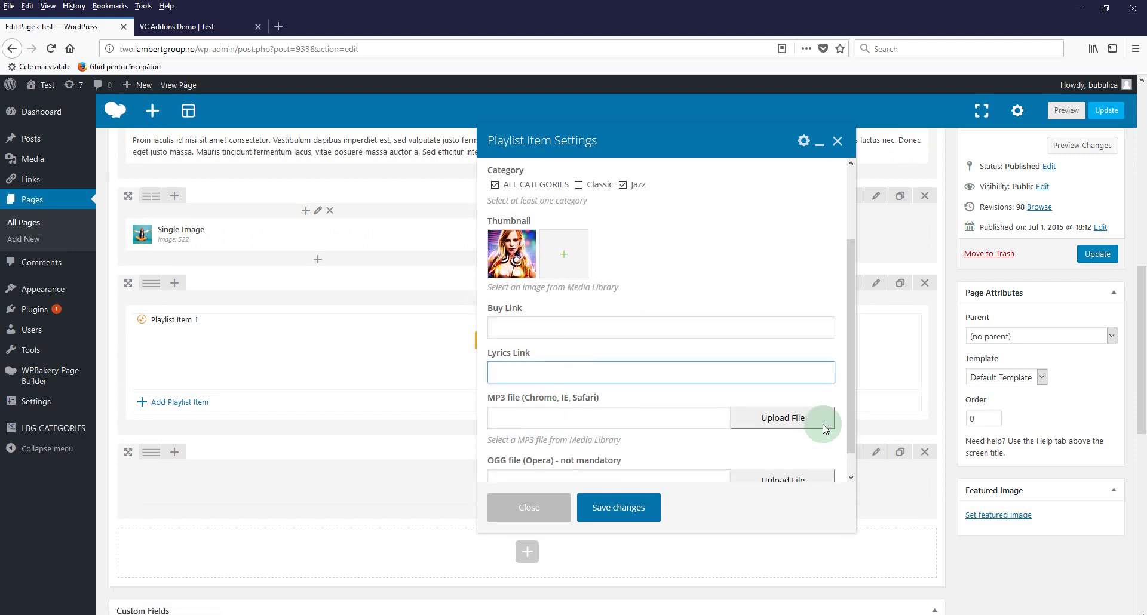
pyautogui.click(782, 417)
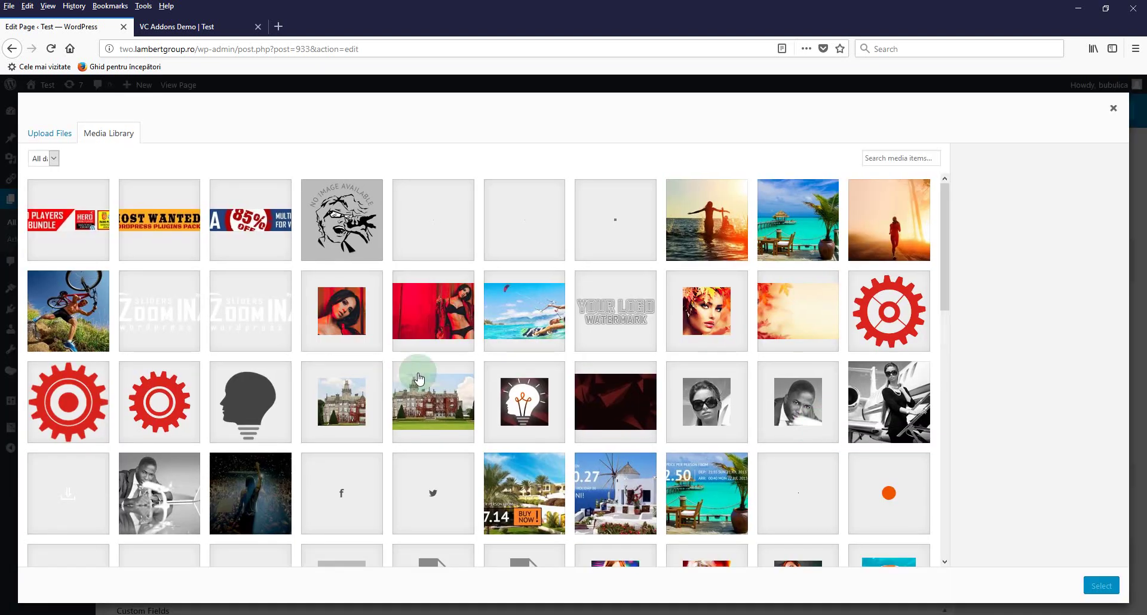
pyautogui.scroll(-5, 417, 377)
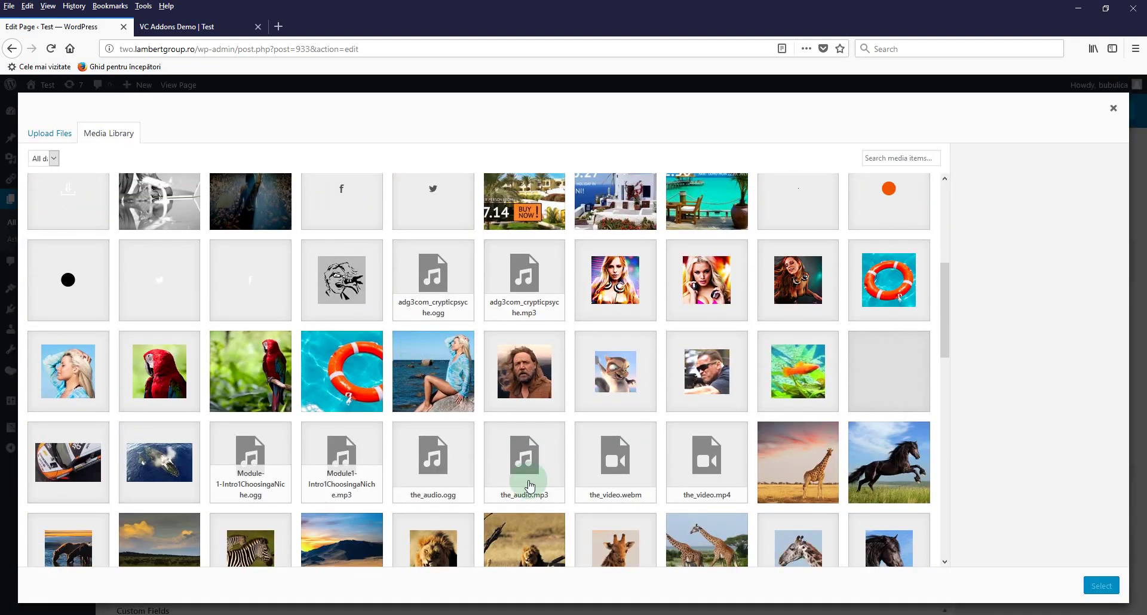
pyautogui.click(530, 486)
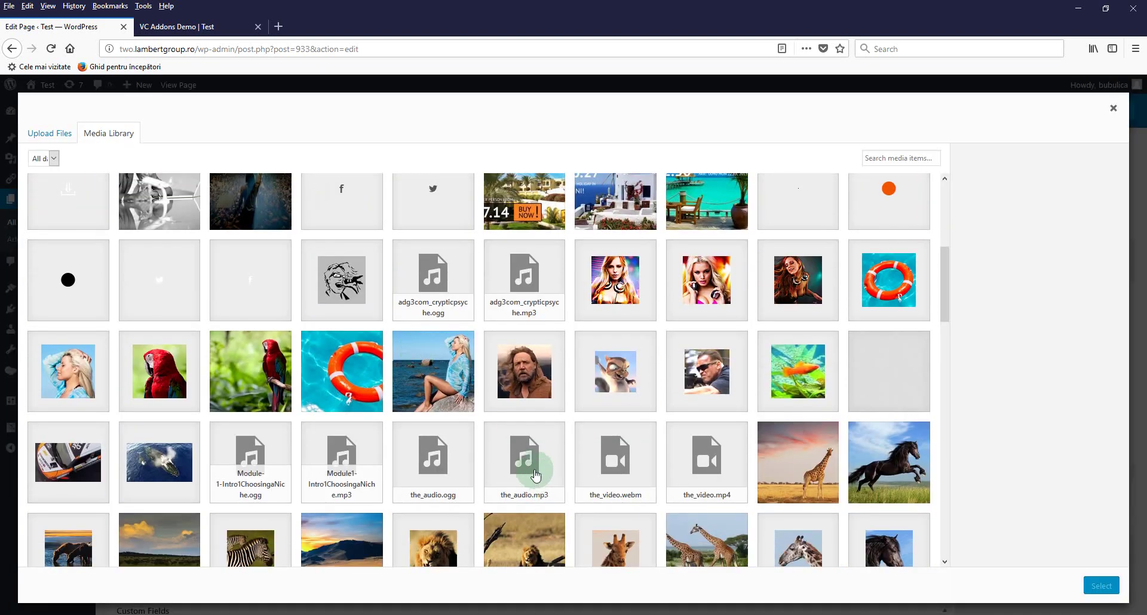
pyautogui.click(1102, 584)
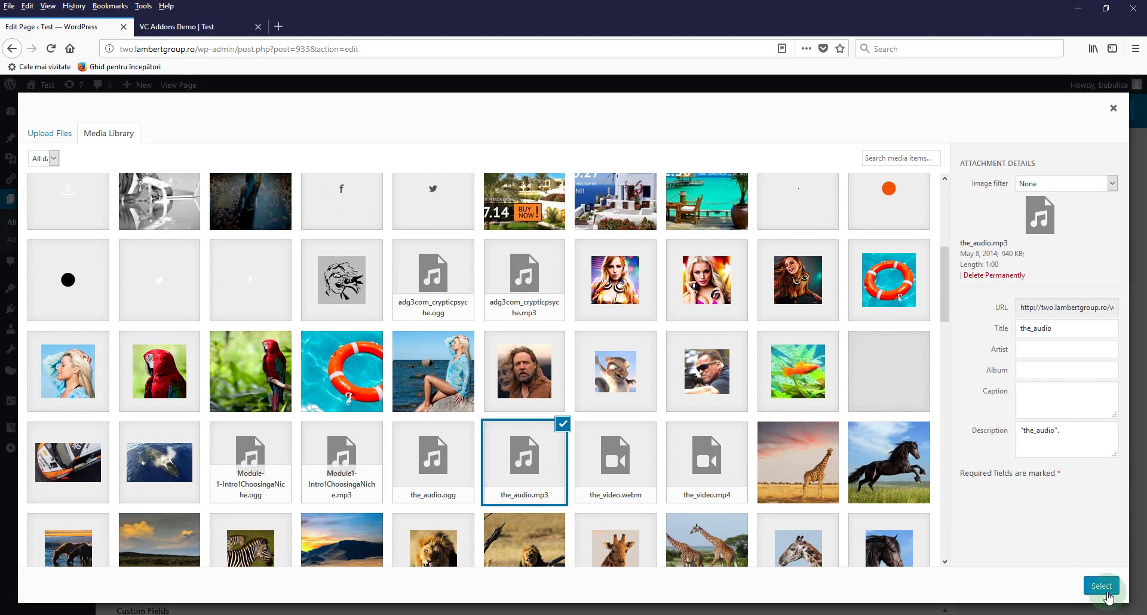
pyautogui.moveTo(645, 419); pyautogui.dragTo(685, 418)
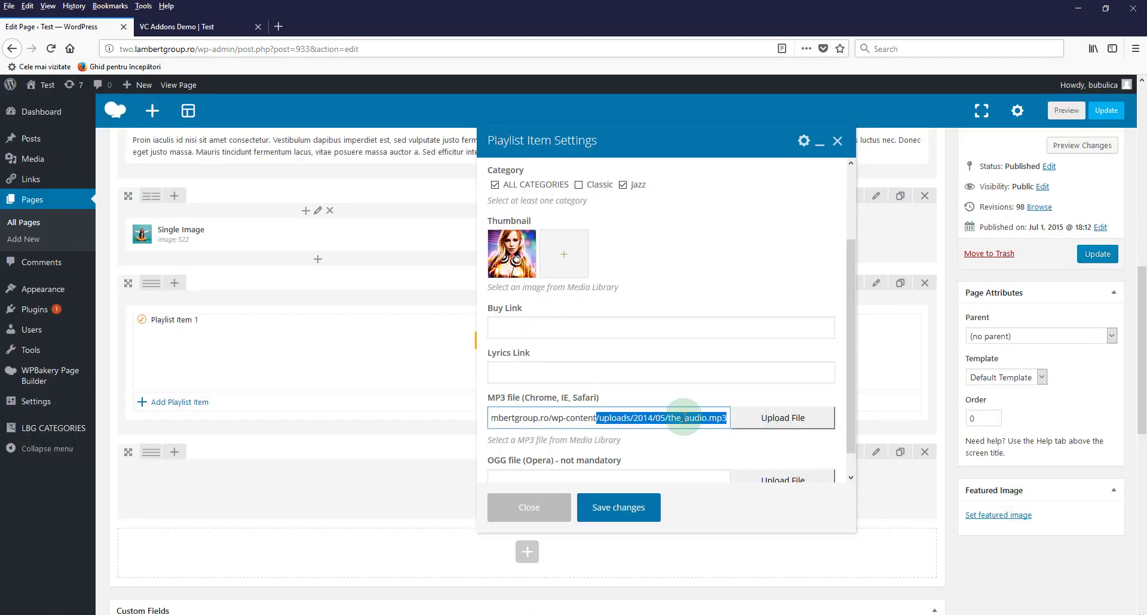
pyautogui.click(685, 418)
pyautogui.click(641, 414)
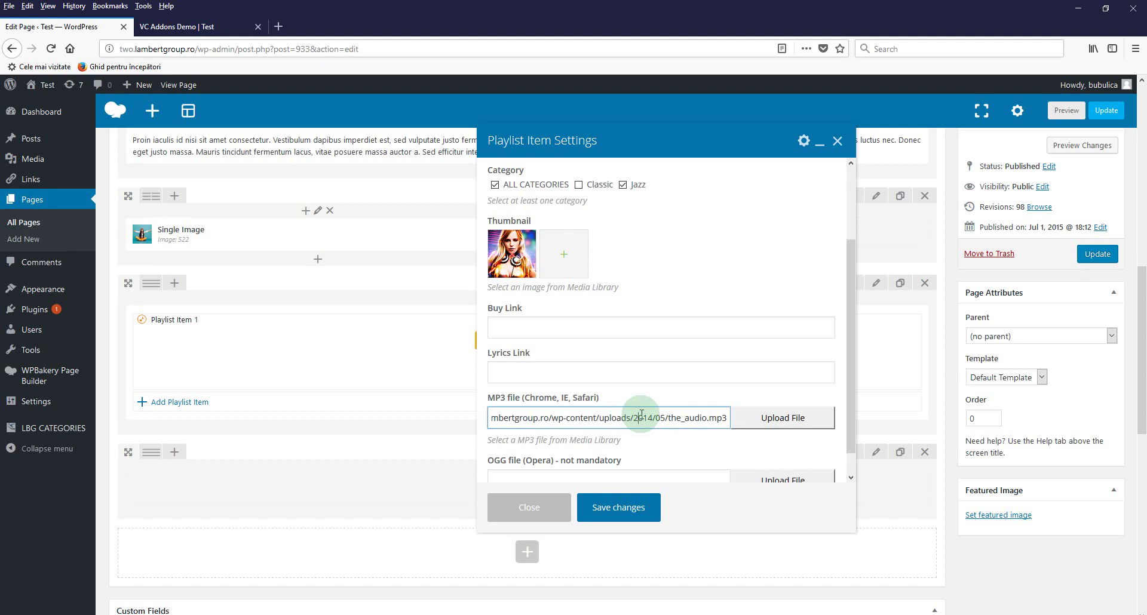
pyautogui.scroll(-1, 641, 413)
pyautogui.click(486, 435)
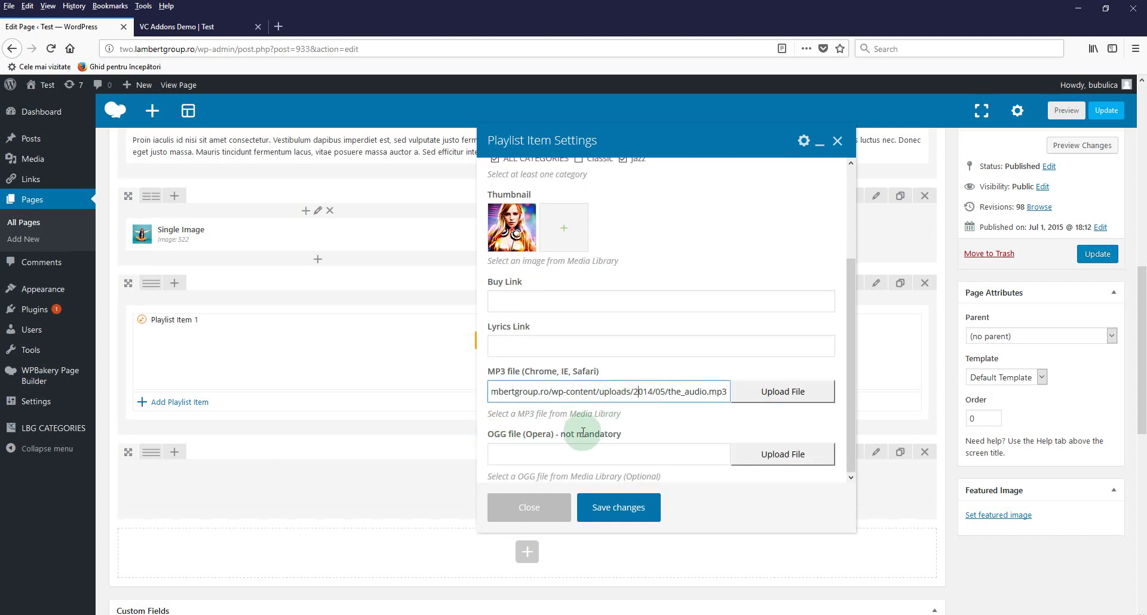
# - Save Song 1, then add a second playlist item titled 'Song 2' by 'Author 2' in ALL CATEGORIES
pyautogui.click(623, 515)
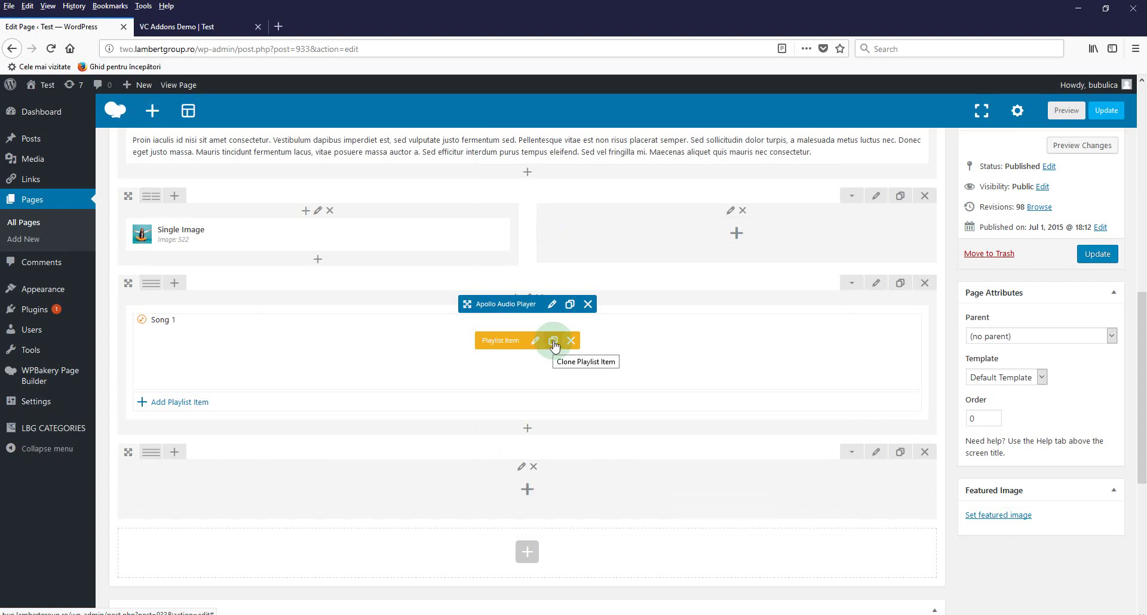
pyautogui.click(180, 403)
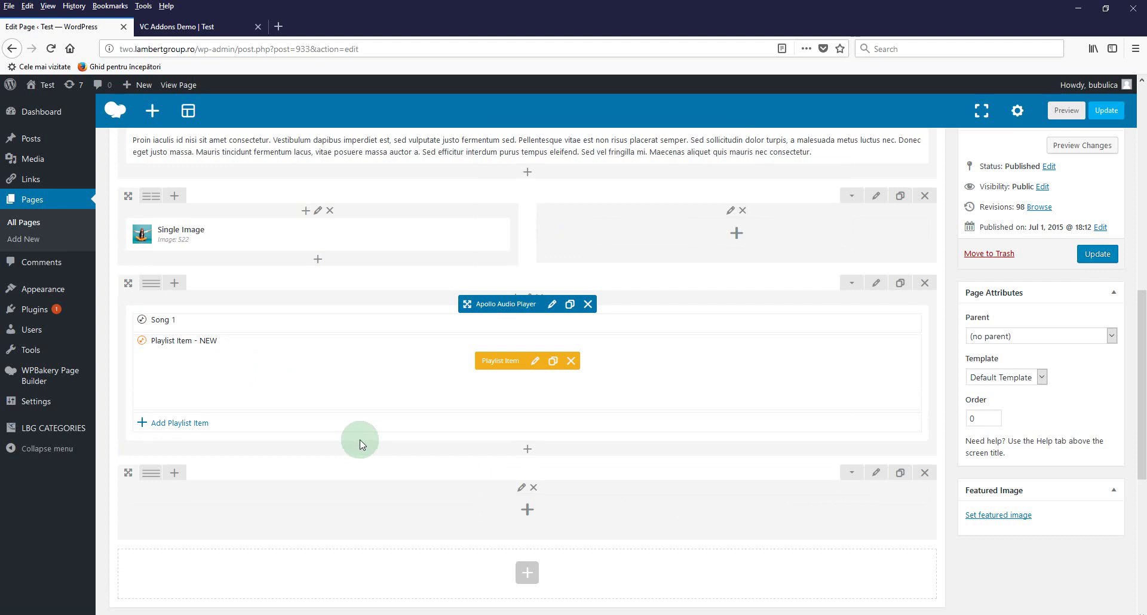
pyautogui.click(536, 361)
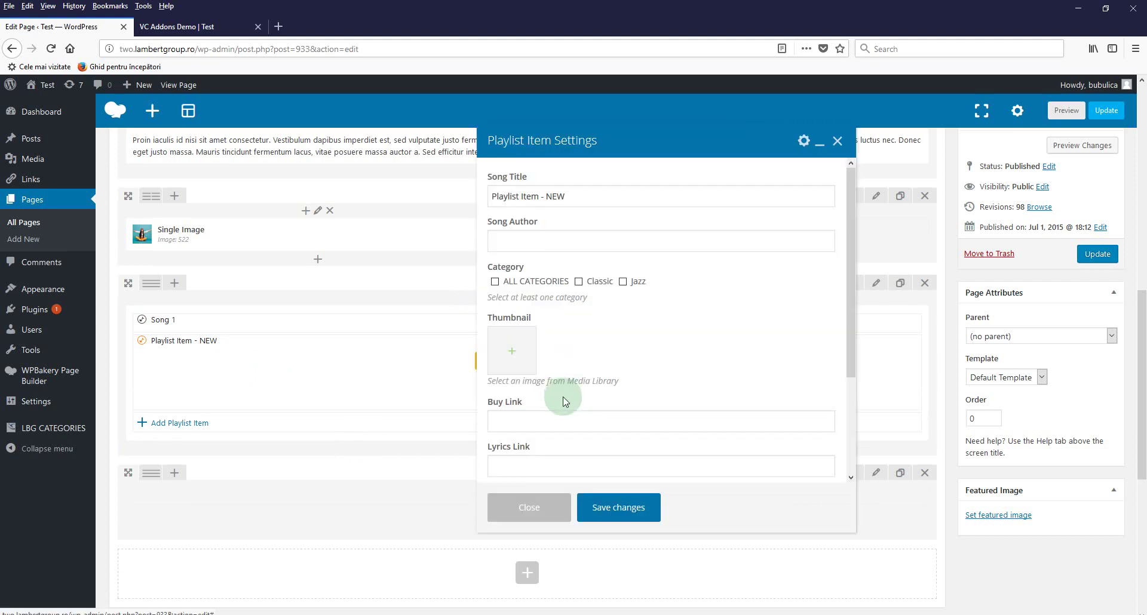
pyautogui.moveTo(584, 195); pyautogui.dragTo(376, 212)
pyautogui.write('S')
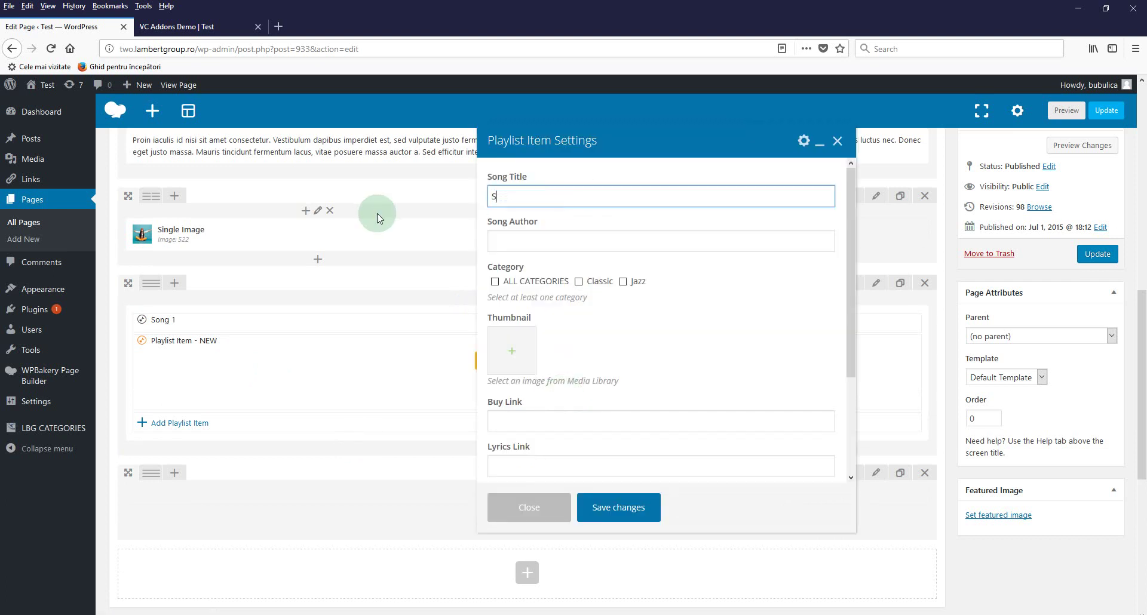
pyautogui.write('ong 2')
pyautogui.click(529, 240)
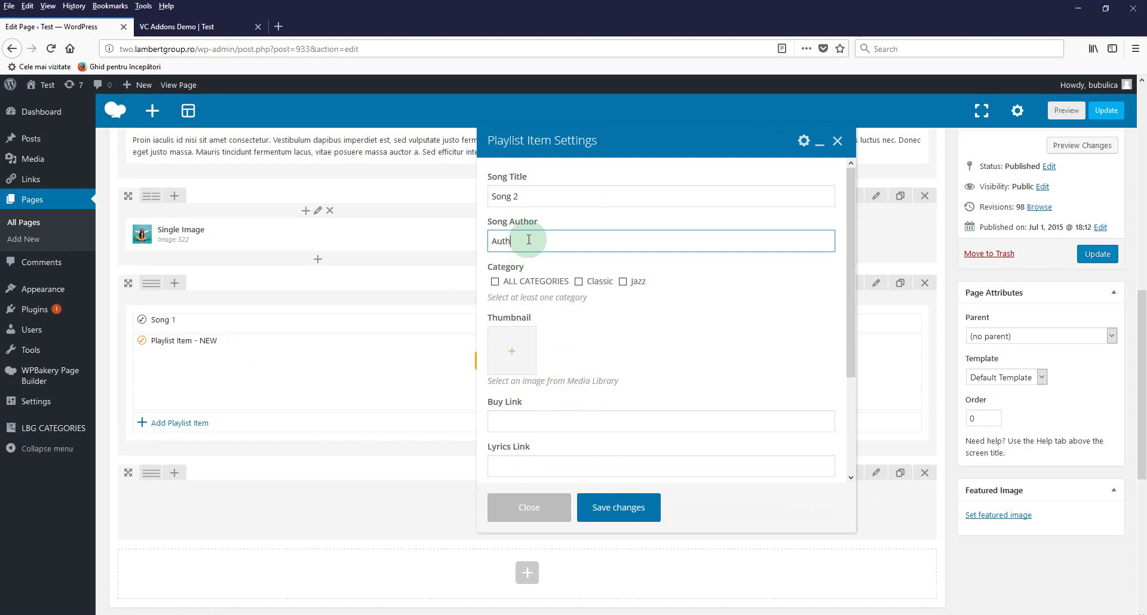
pyautogui.write('Author 2')
pyautogui.click(495, 282)
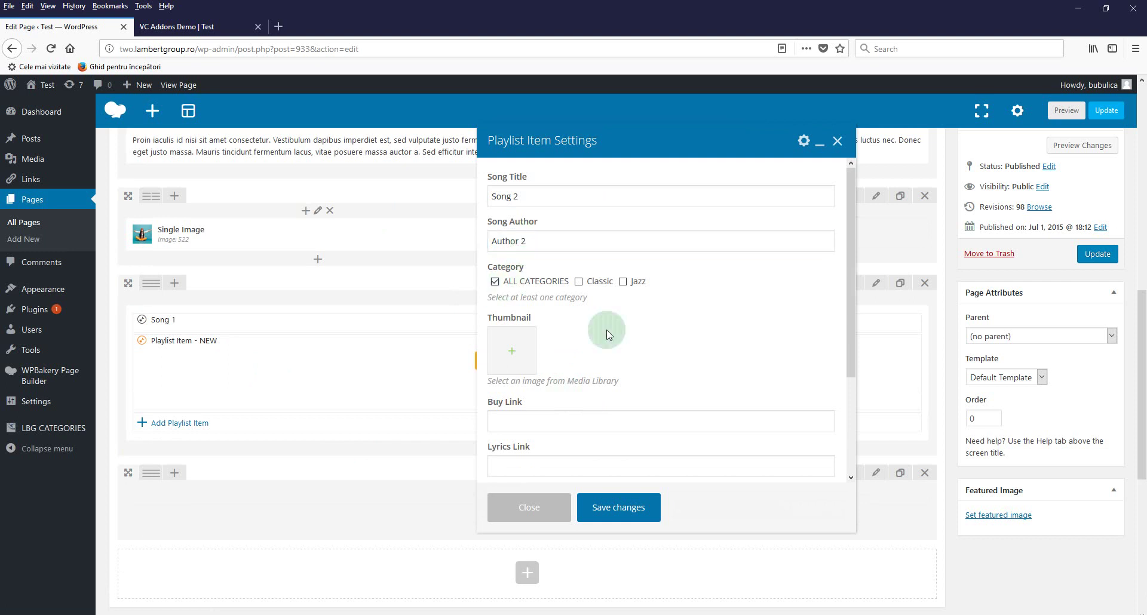
# - Set the portrait image as Song 2's thumbnail
pyautogui.scroll(-1, 622, 335)
pyautogui.click(521, 288)
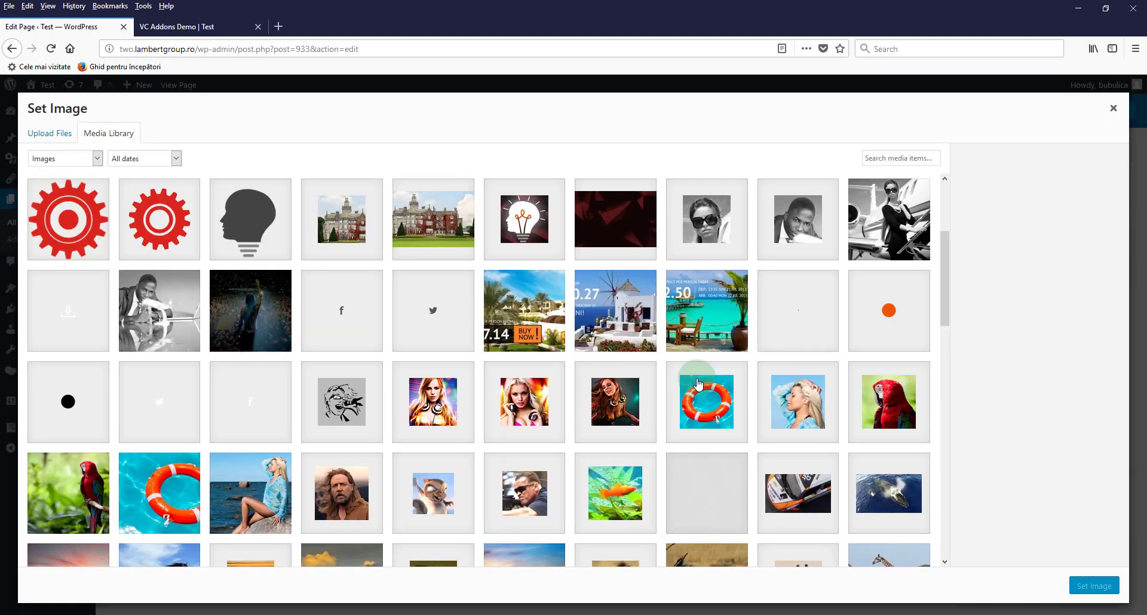
pyautogui.scroll(-3, 657, 425)
pyautogui.click(648, 285)
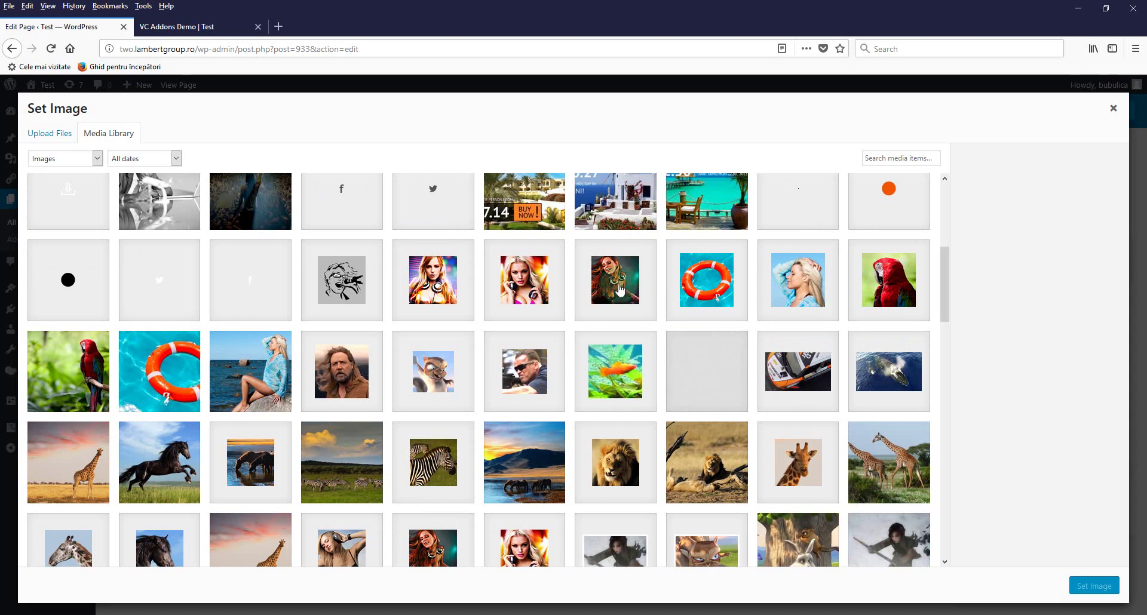
pyautogui.click(1084, 593)
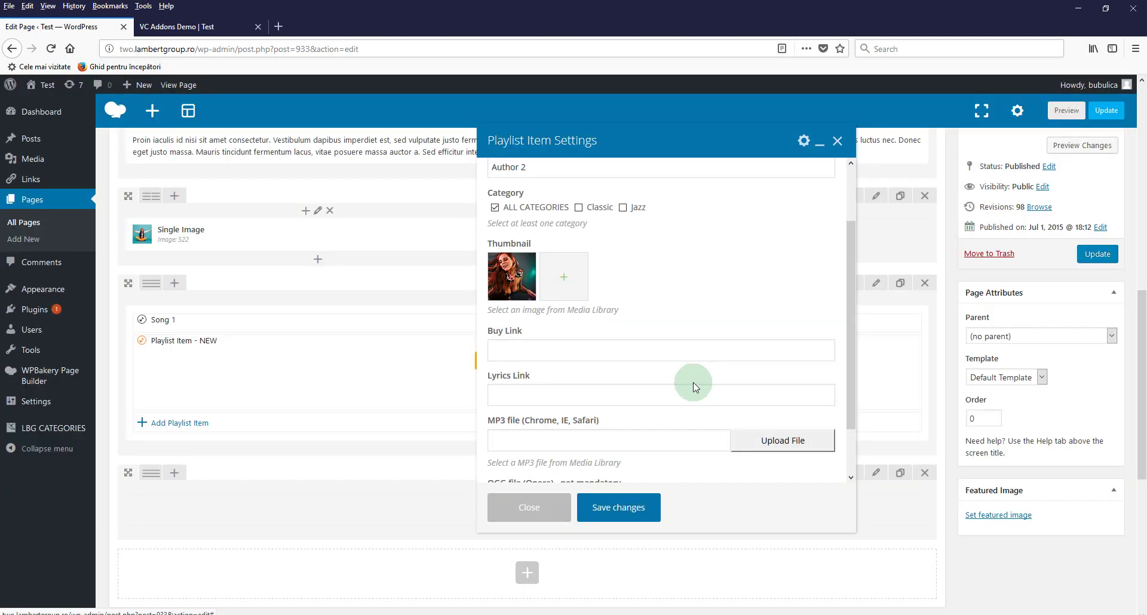
# - Choose an MP3 file from the library for Song 2 and save its settings
pyautogui.scroll(-2, 716, 377)
pyautogui.click(782, 385)
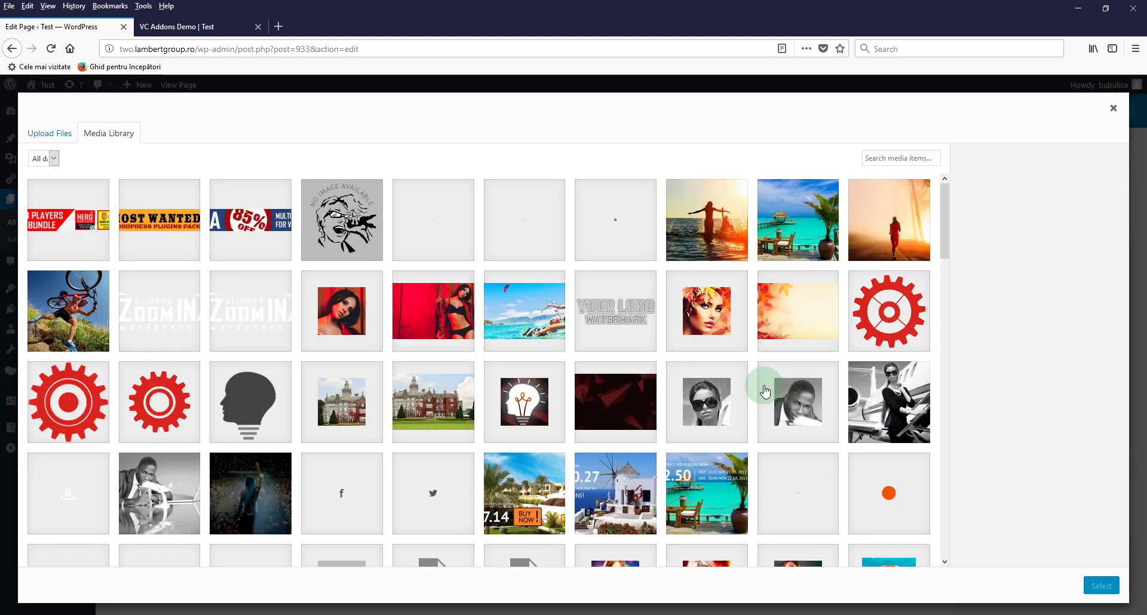
pyautogui.scroll(-3, 600, 394)
pyautogui.scroll(-1, 600, 394)
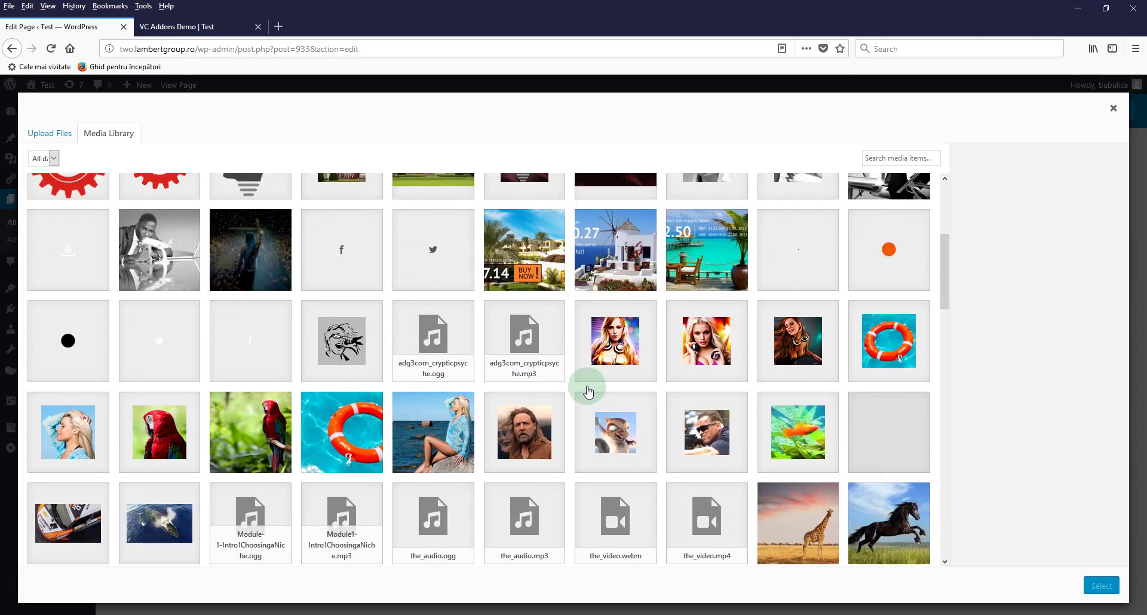
pyautogui.click(520, 352)
pyautogui.click(1114, 587)
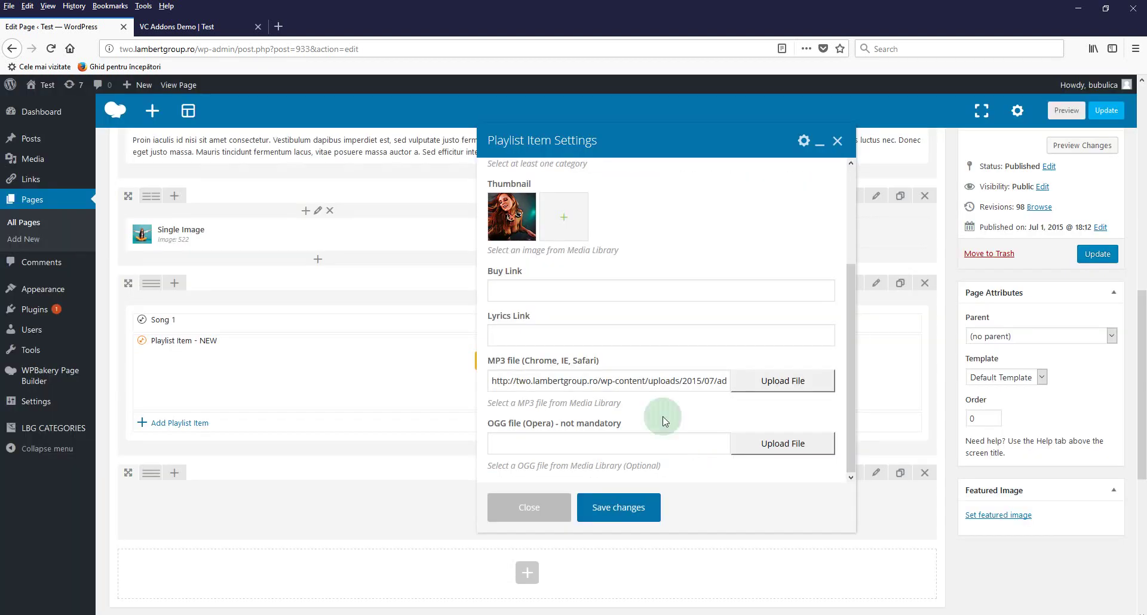
pyautogui.click(621, 436)
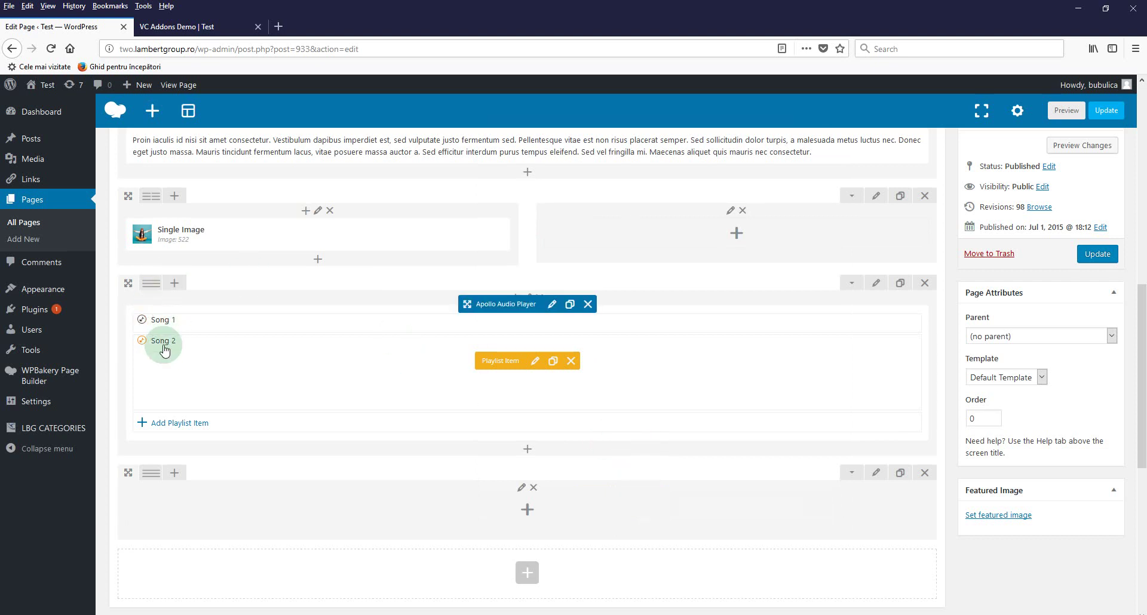
# - Arrange the playlist items with Song 1 above Song 2 and update the page
pyautogui.moveTo(160, 358); pyautogui.dragTo(192, 312)
pyautogui.moveTo(159, 402)
pyautogui.mouseDown()
pyautogui.moveTo(184, 308)
pyautogui.moveTo(184, 358)
pyautogui.moveTo(164, 399)
pyautogui.mouseUp()
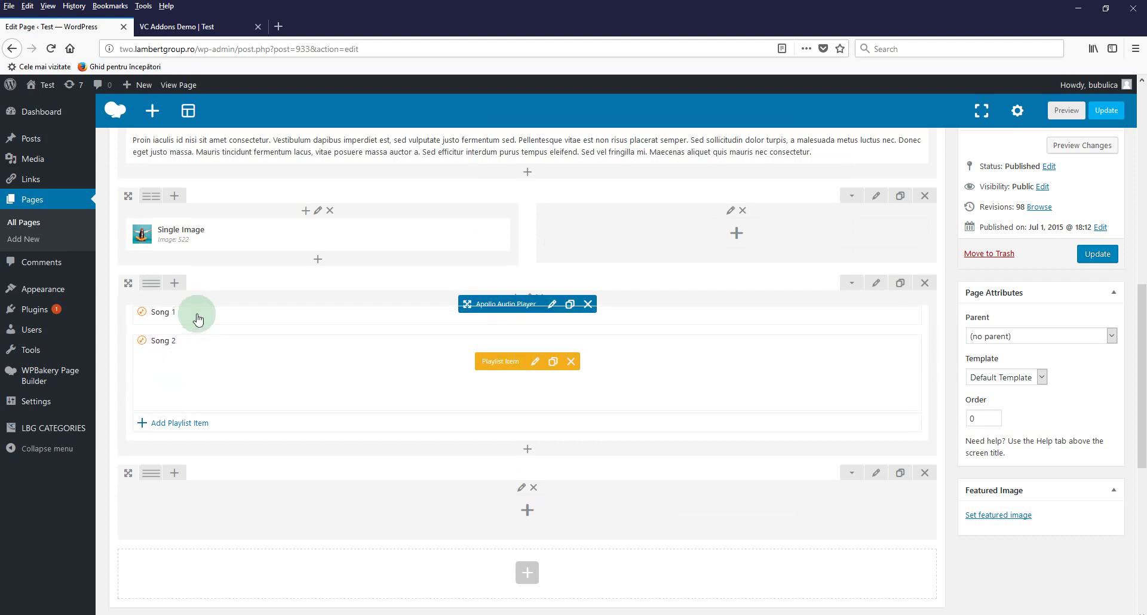
pyautogui.click(1106, 257)
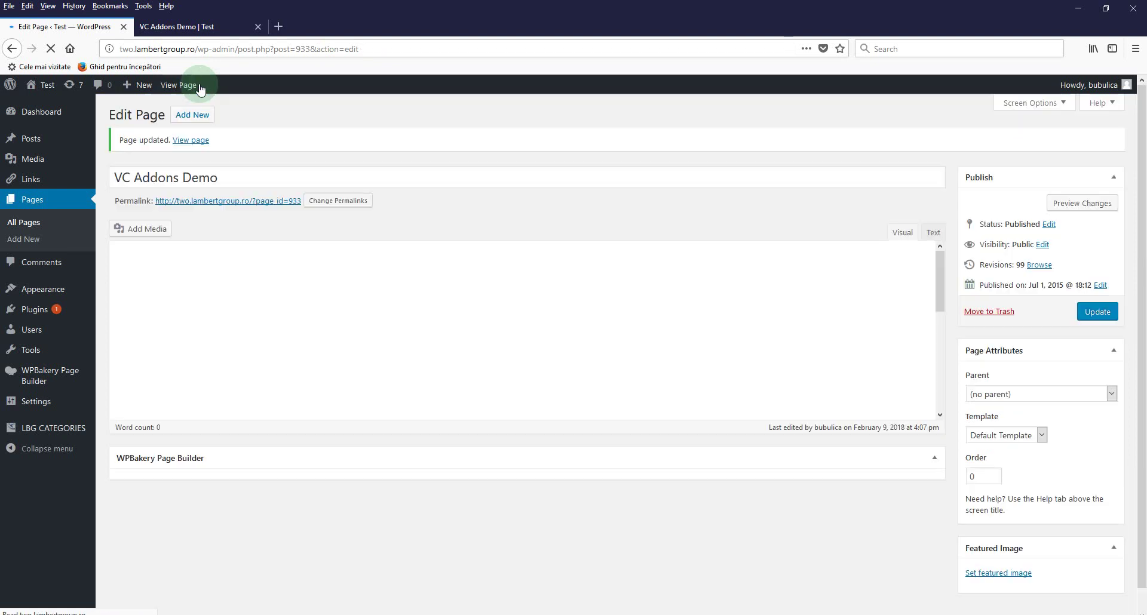
# - View the live page, pause playback, and show then hide the Song 1 / Song 2 playlist
pyautogui.middleClick(193, 85)
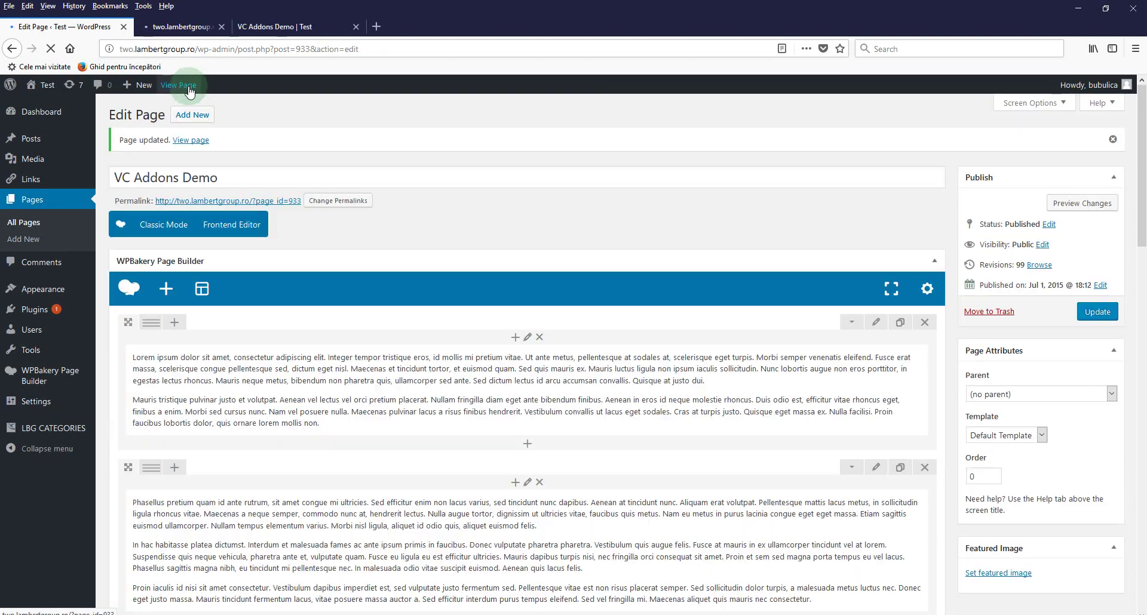
pyautogui.click(356, 27)
pyautogui.click(227, 29)
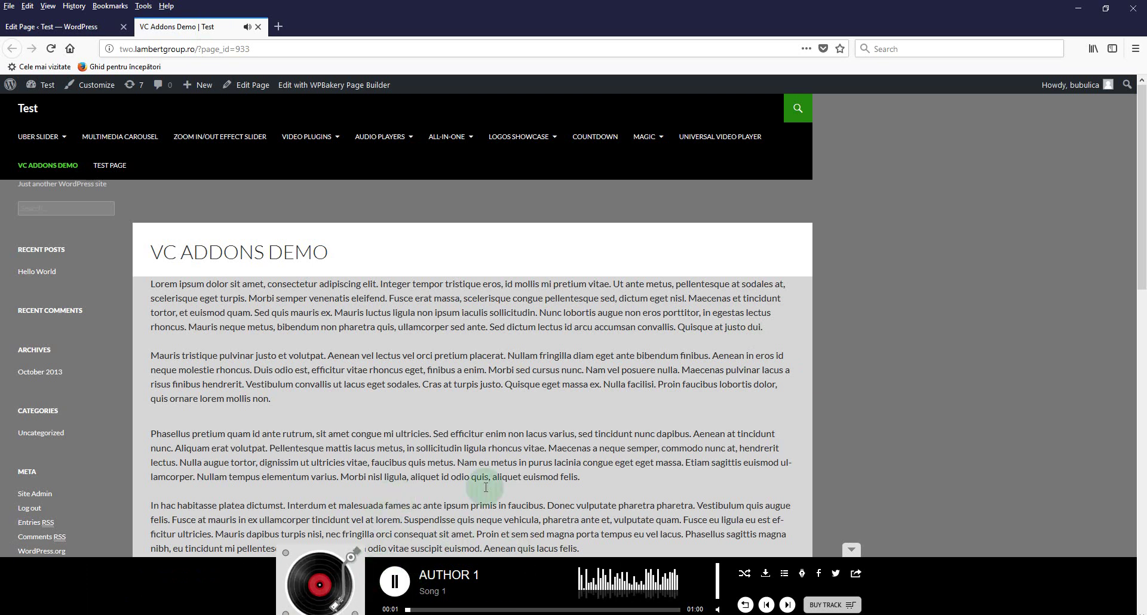
pyautogui.click(396, 582)
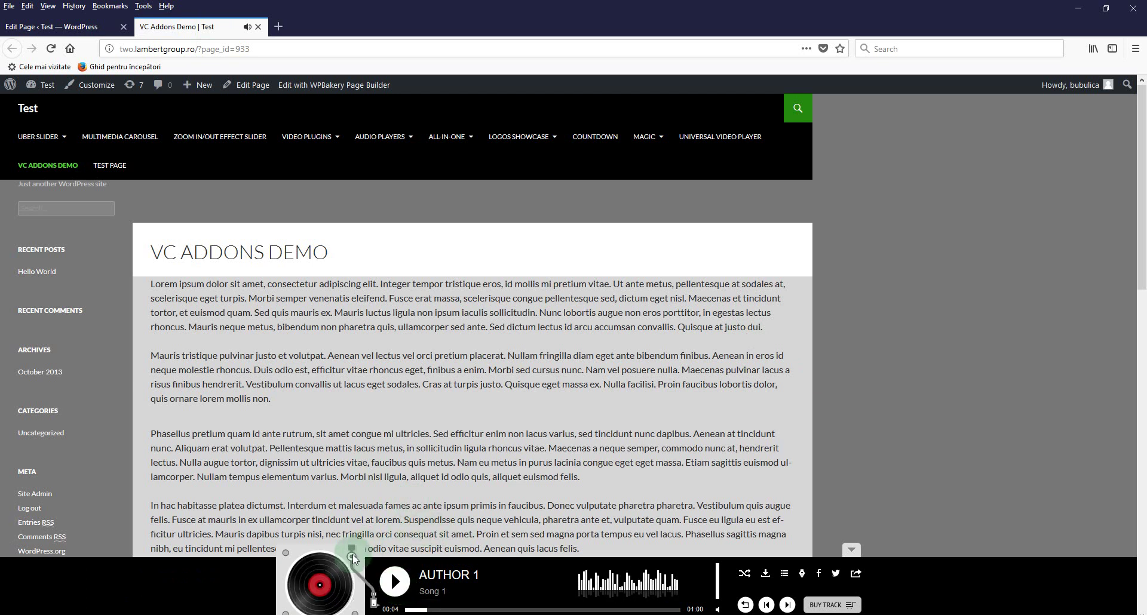
pyautogui.click(785, 574)
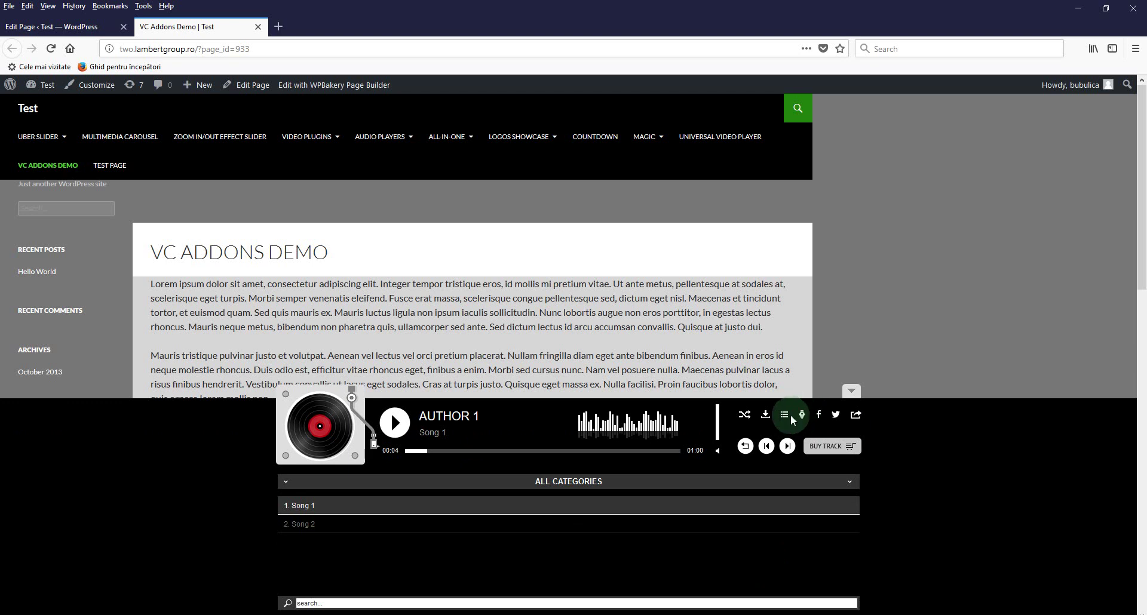
pyautogui.click(786, 418)
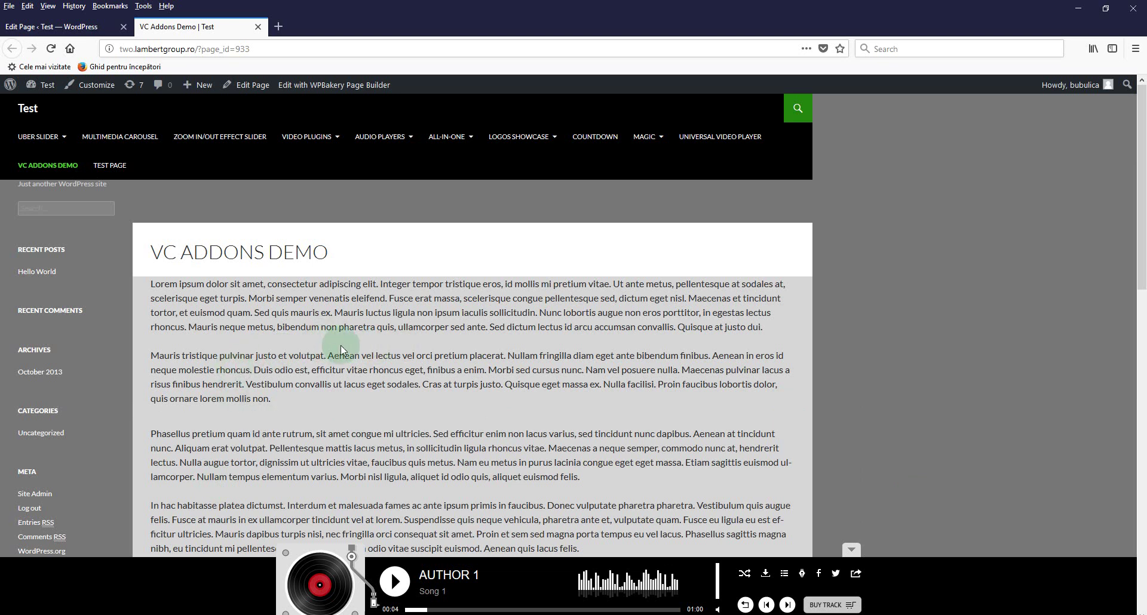
# - Set the Apollo Audio Player's Sticky option to No and save its settings
pyautogui.click(60, 26)
pyautogui.scroll(-6, 521, 431)
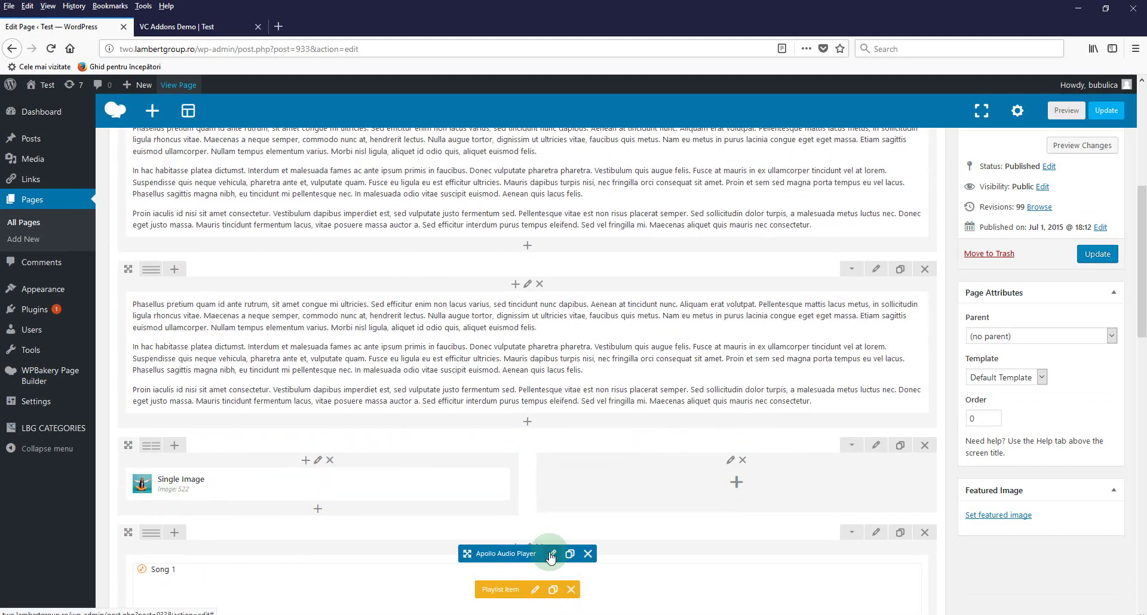
pyautogui.click(551, 556)
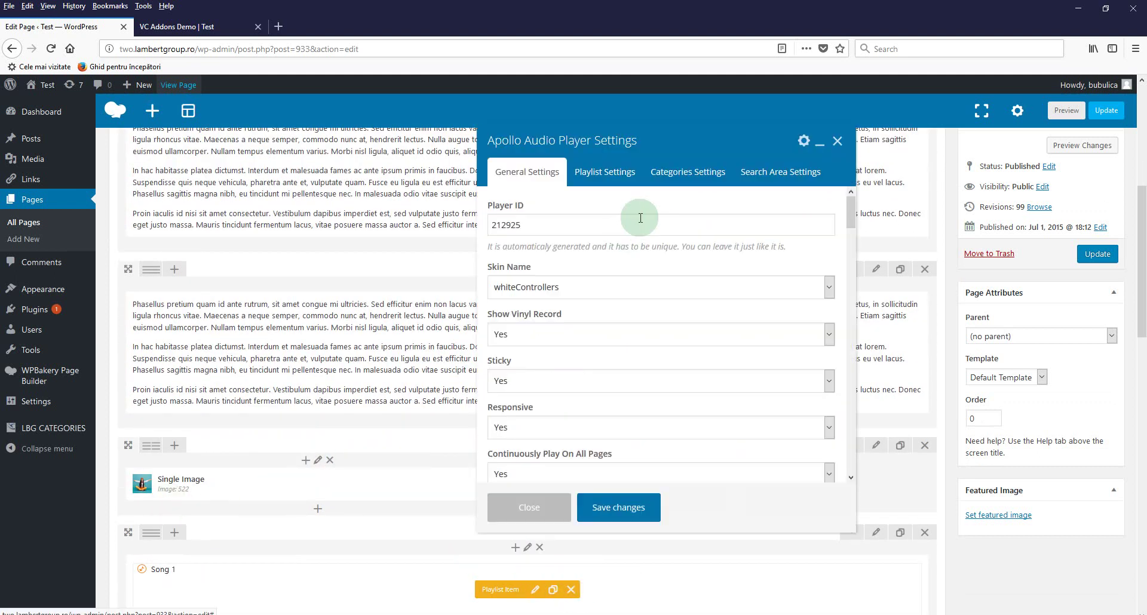
pyautogui.click(533, 370)
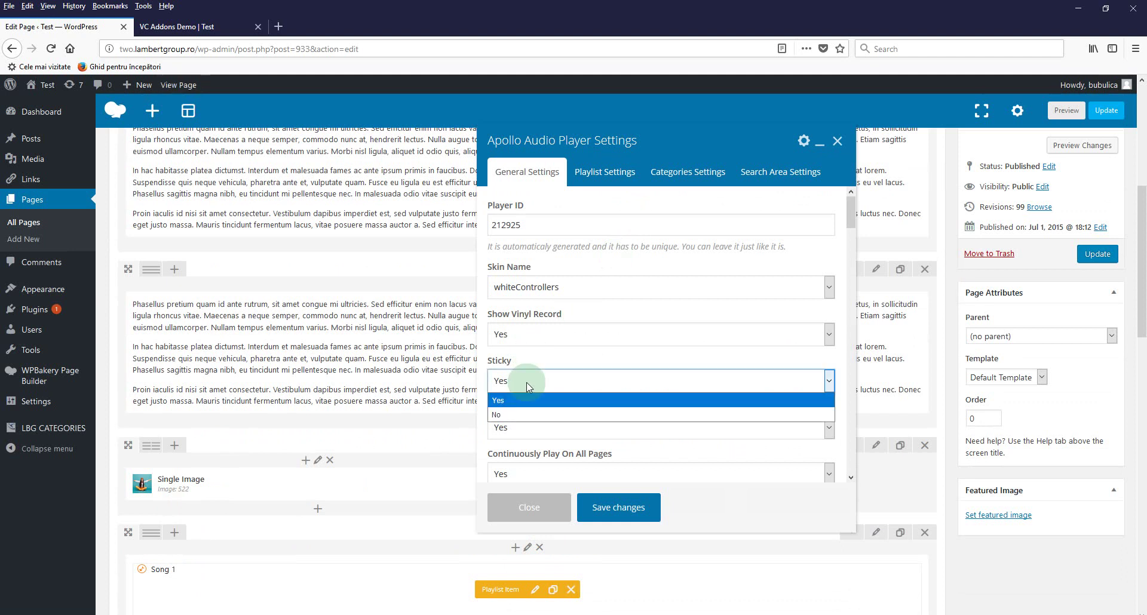
pyautogui.click(515, 411)
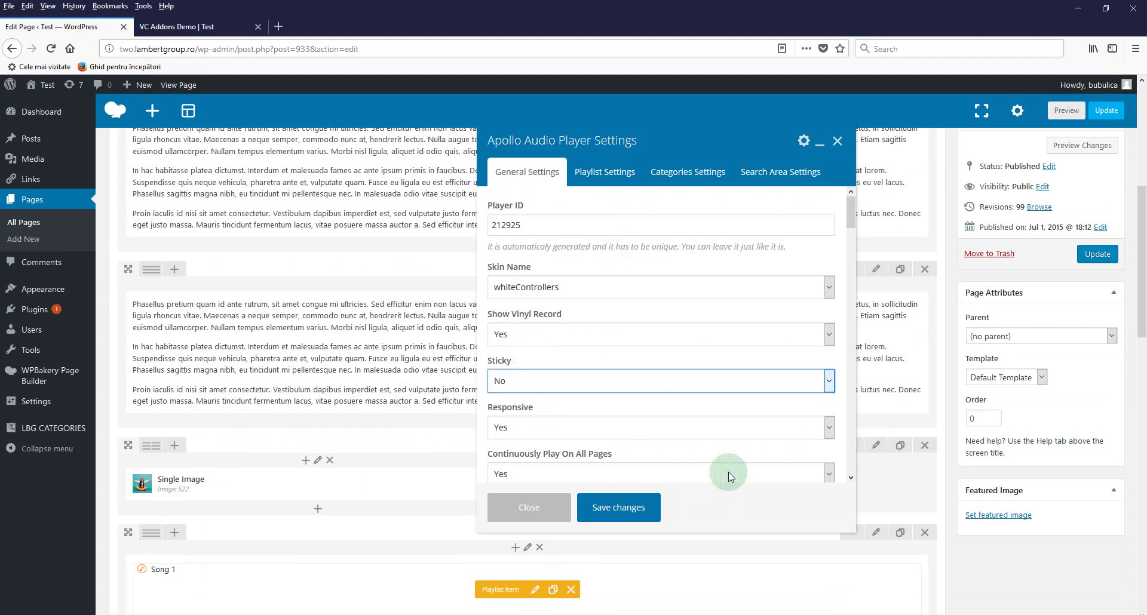
pyautogui.click(642, 508)
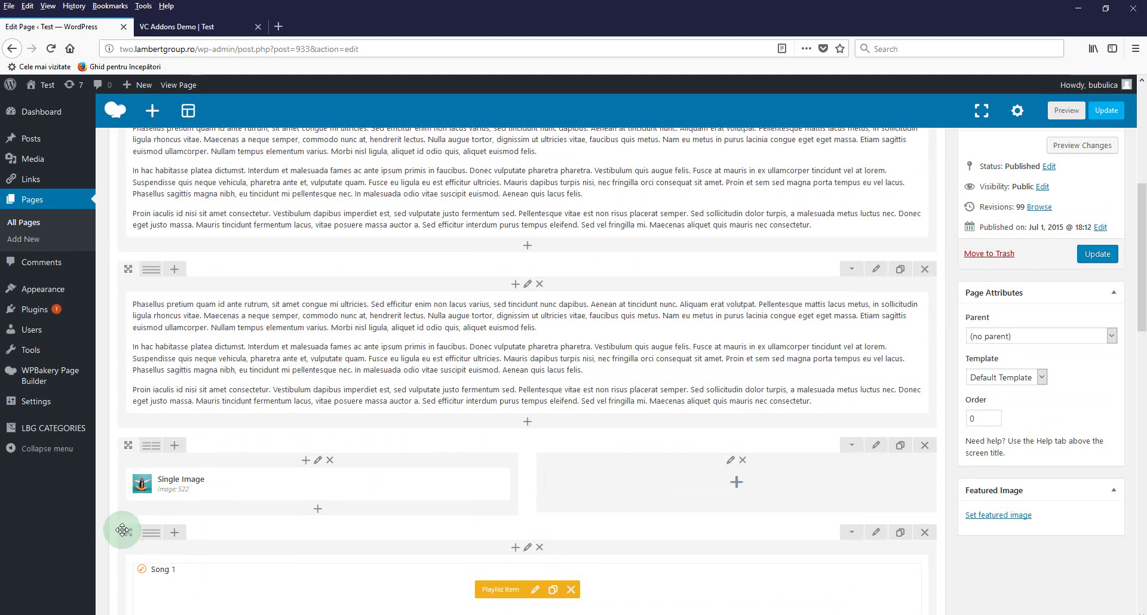
# - Move the player row directly below the first text block and update the page
pyautogui.moveTo(128, 533); pyautogui.dragTo(200, 275)
pyautogui.scroll(-3, 179, 269)
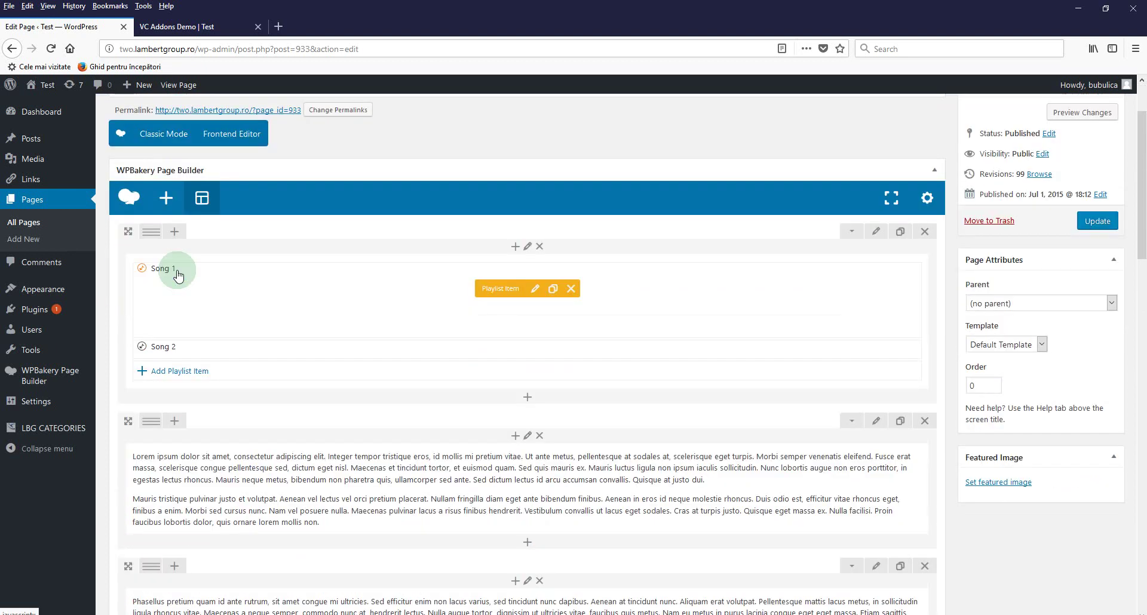
pyautogui.moveTo(128, 153); pyautogui.dragTo(127, 328)
pyautogui.scroll(3, 872, 358)
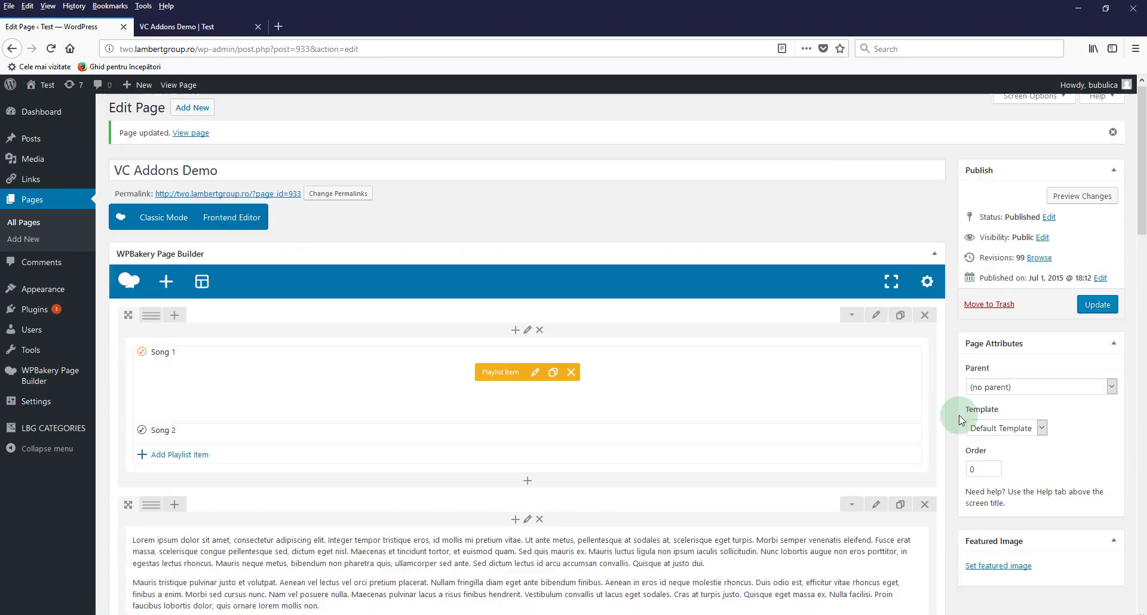
pyautogui.scroll(-4, 153, 218)
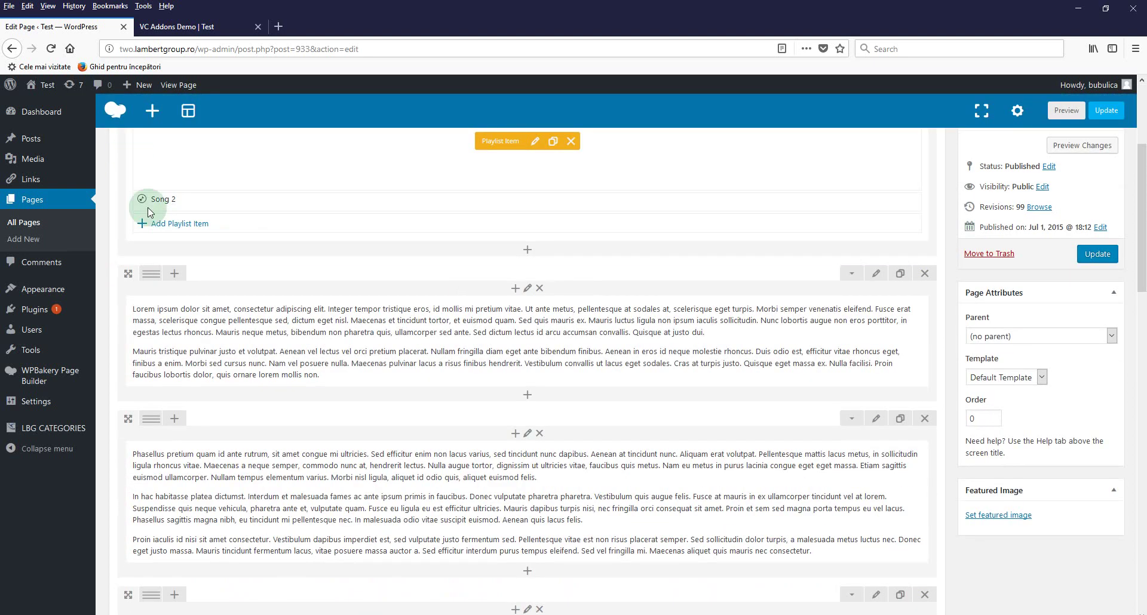
pyautogui.scroll(3, 141, 205)
pyautogui.moveTo(132, 248); pyautogui.dragTo(130, 385)
pyautogui.click(1097, 254)
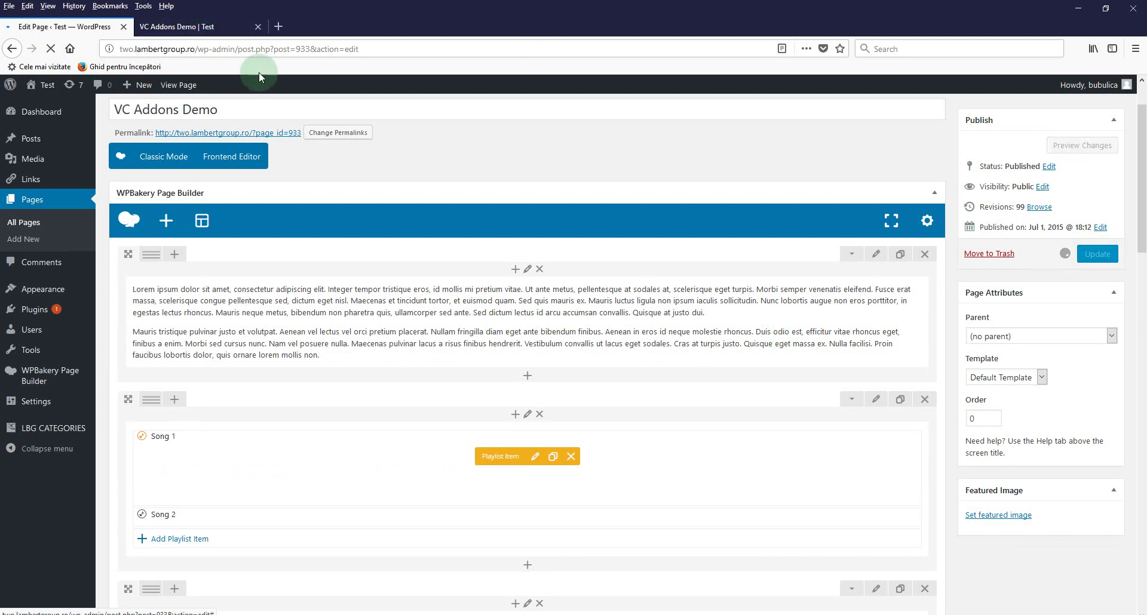
pyautogui.click(212, 28)
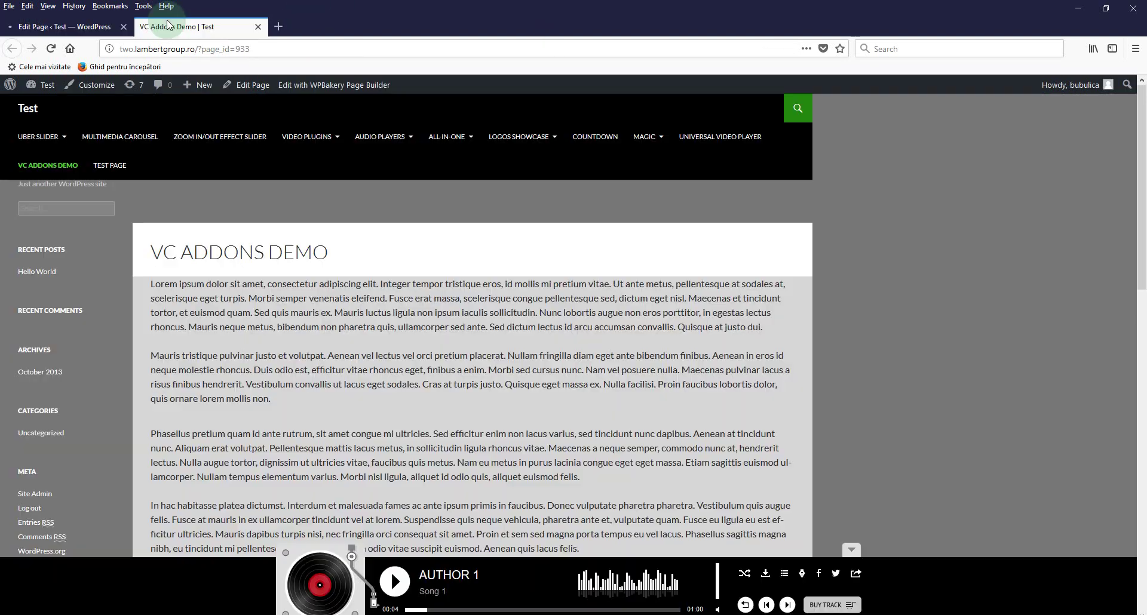
pyautogui.click(51, 49)
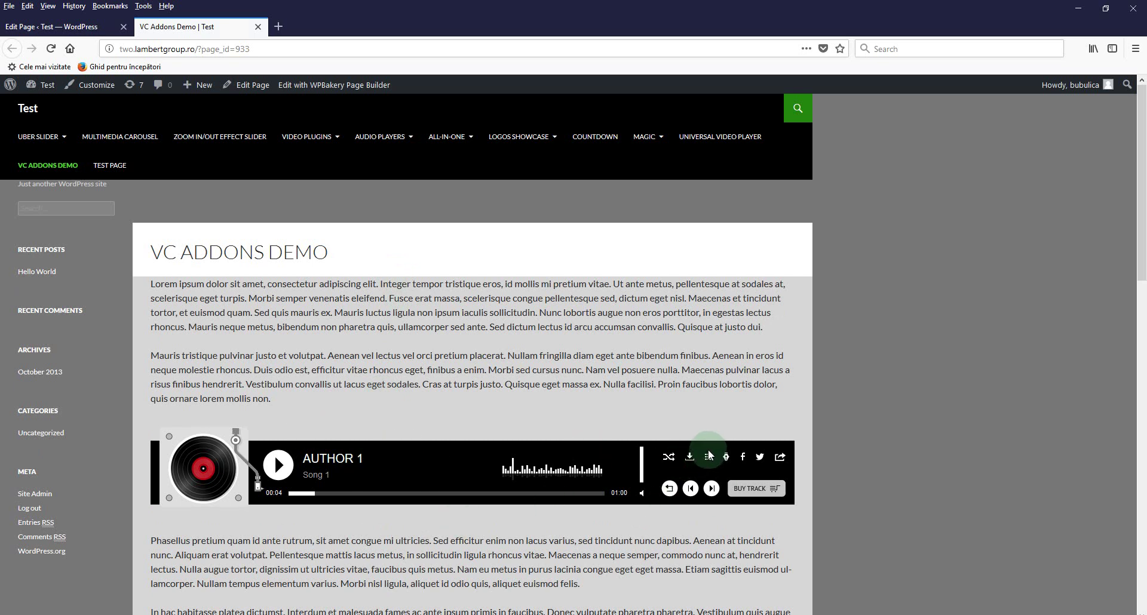
pyautogui.click(710, 458)
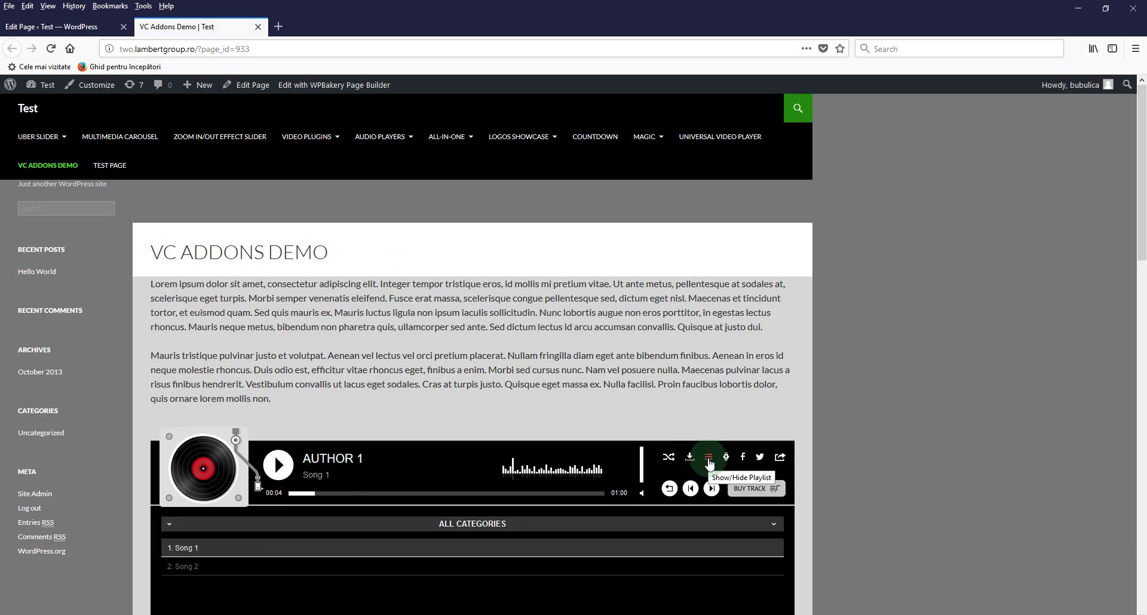
pyautogui.scroll(-4, 701, 455)
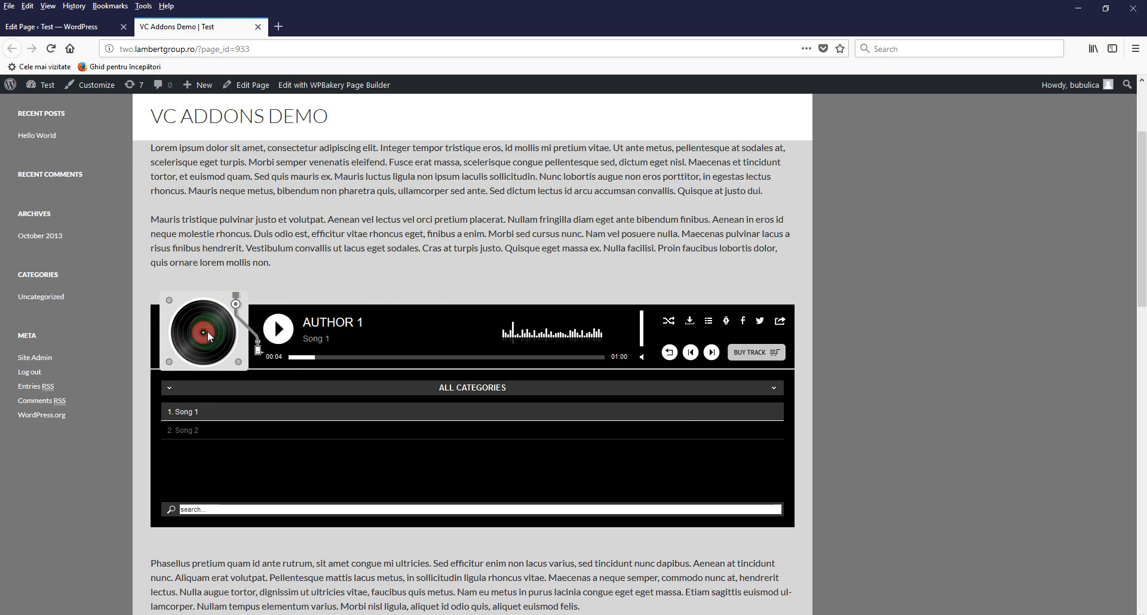
pyautogui.click(275, 327)
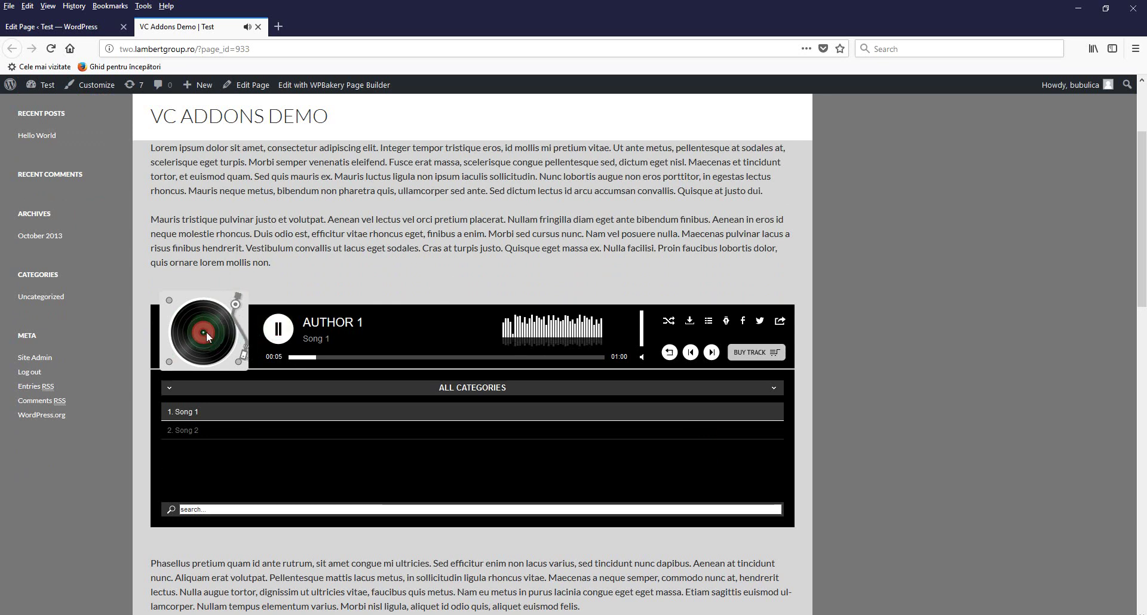
pyautogui.click(284, 335)
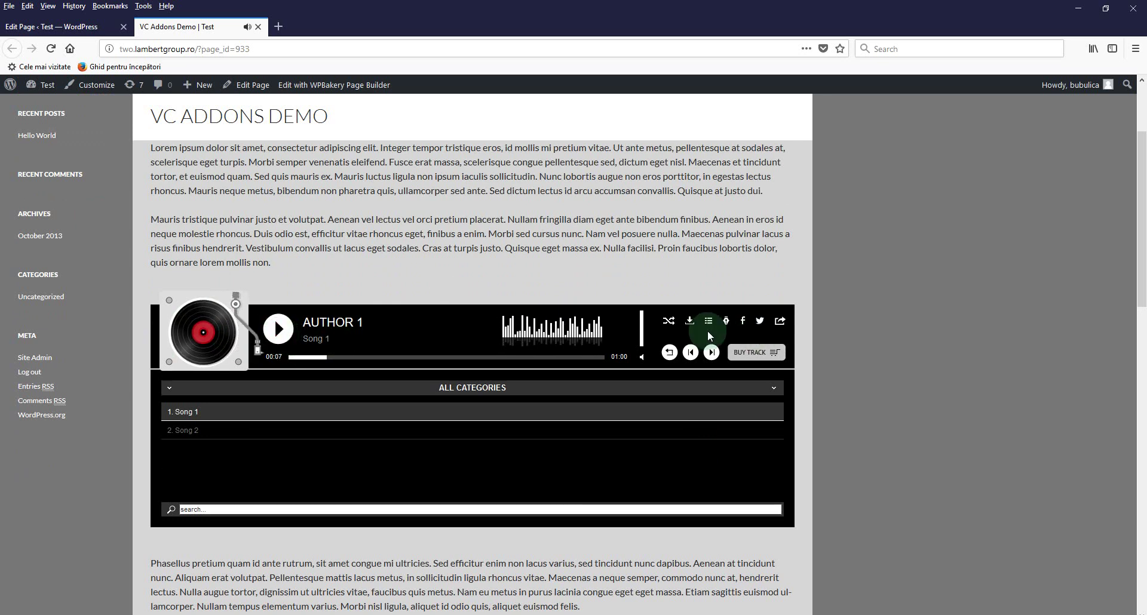
pyautogui.click(710, 325)
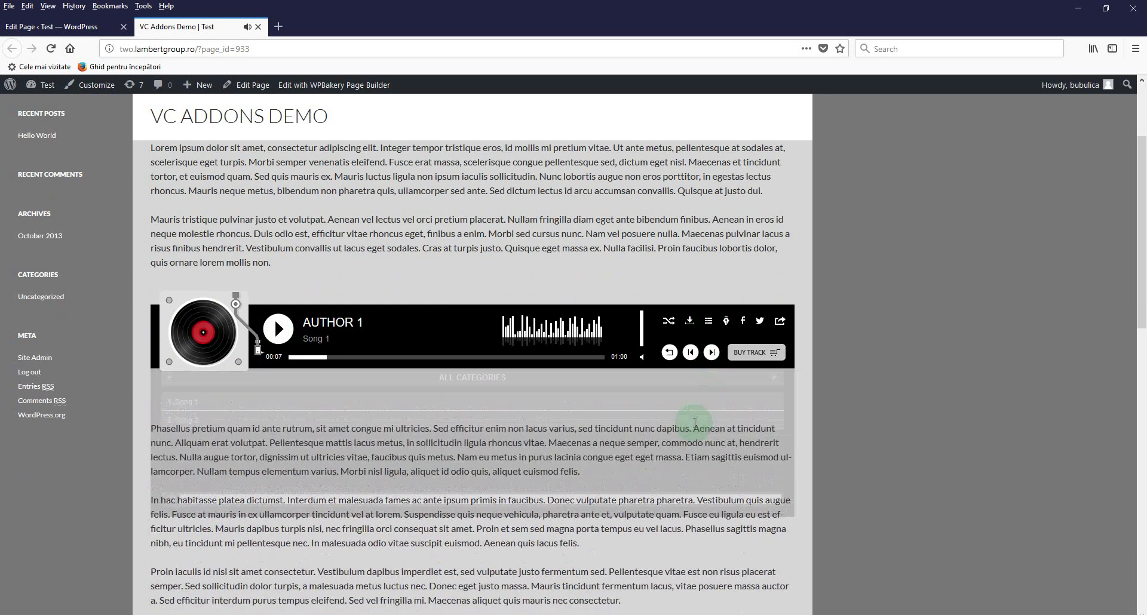
pyautogui.click(711, 325)
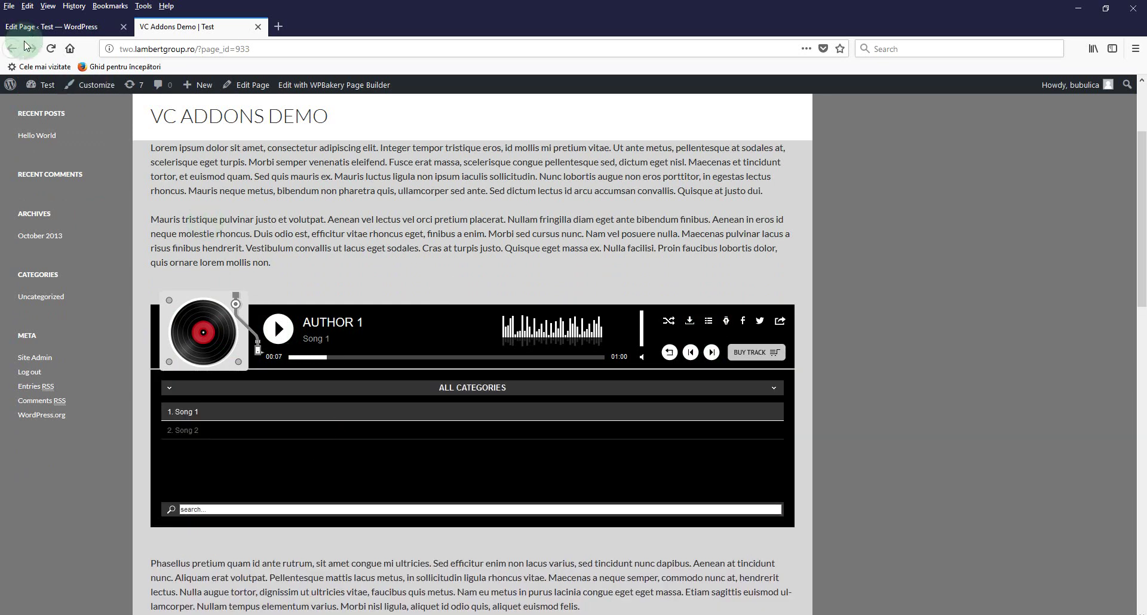
# - Set Show Vinyl Record to No and Show Playlist On Init to Yes, then update the page
pyautogui.click(33, 27)
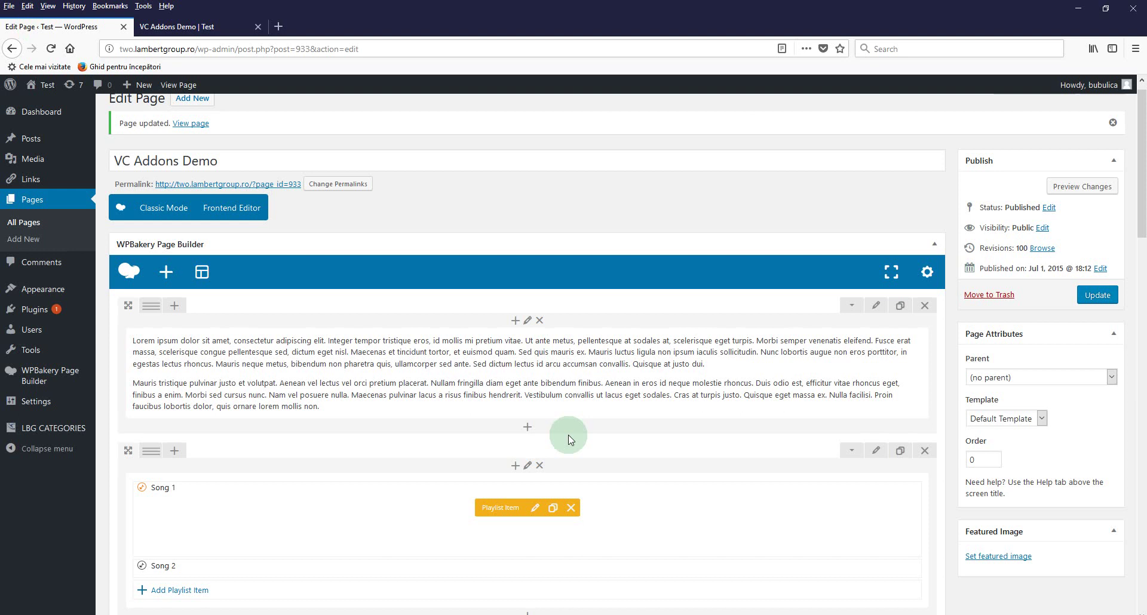
pyautogui.click(549, 473)
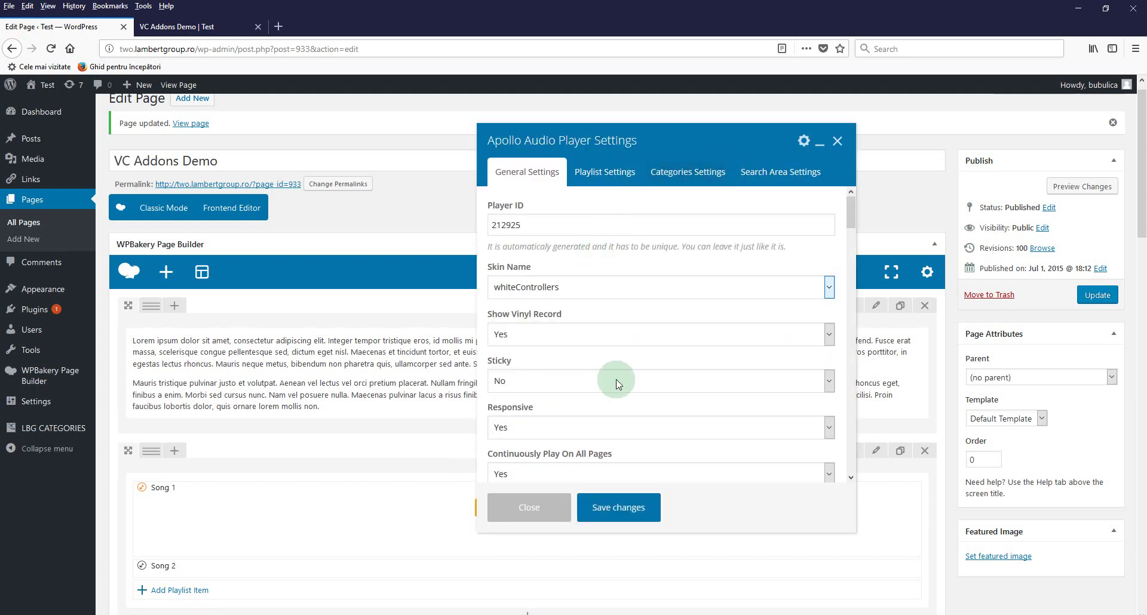
pyautogui.click(528, 336)
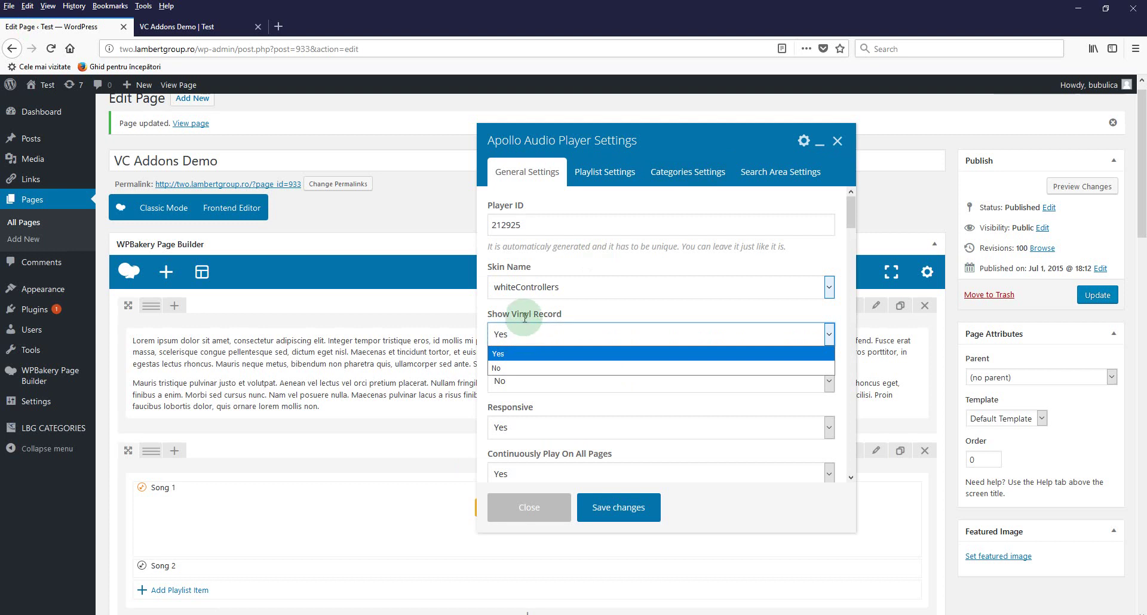
pyautogui.click(509, 366)
pyautogui.click(604, 172)
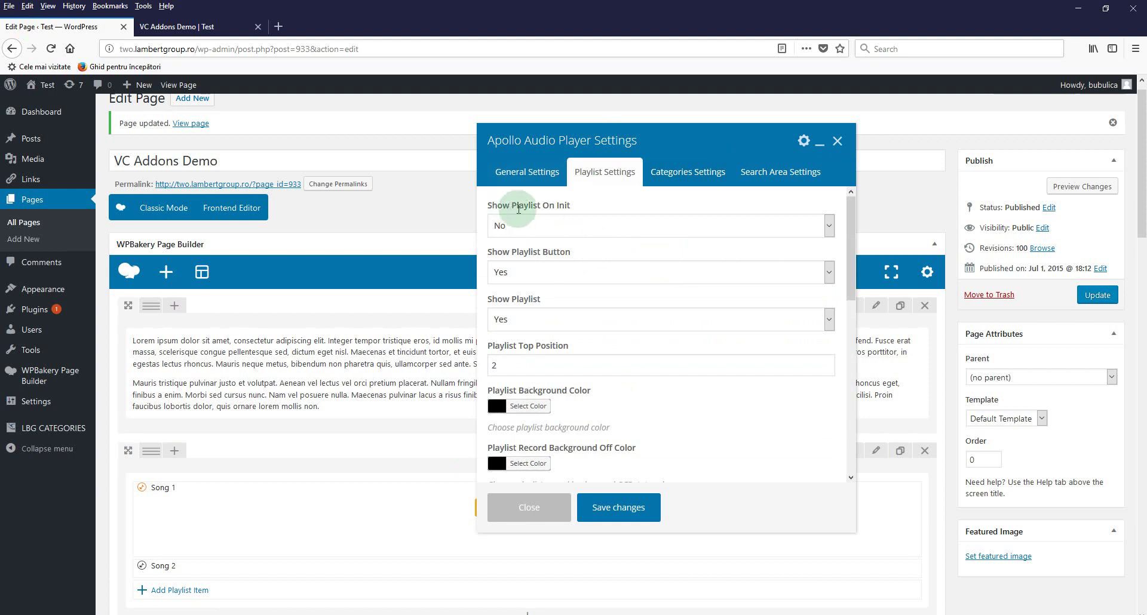
pyautogui.click(528, 226)
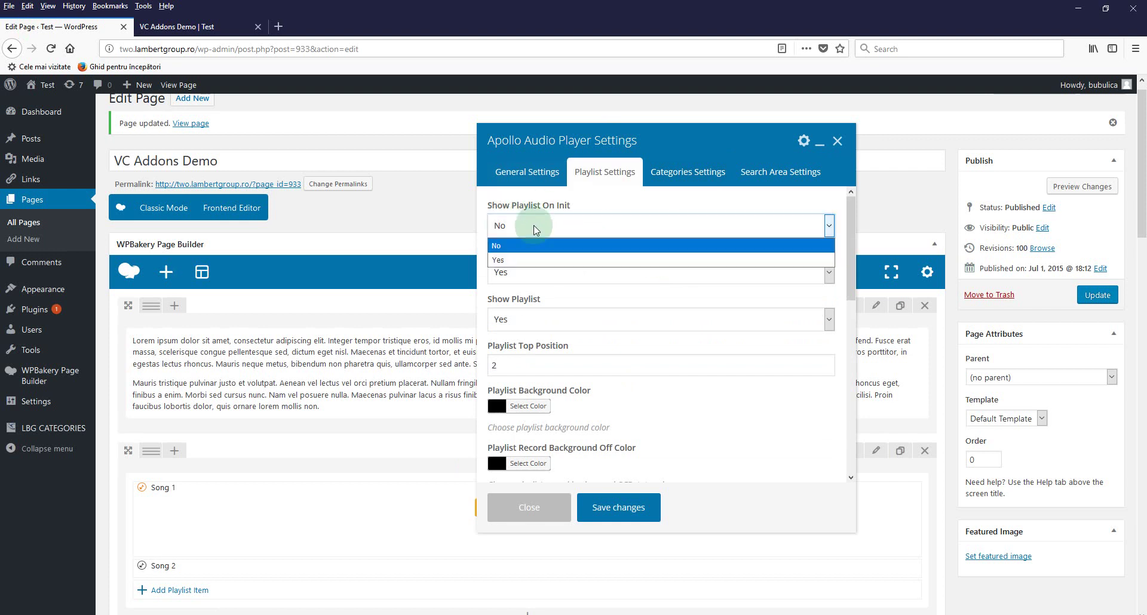
pyautogui.click(505, 262)
pyautogui.click(645, 509)
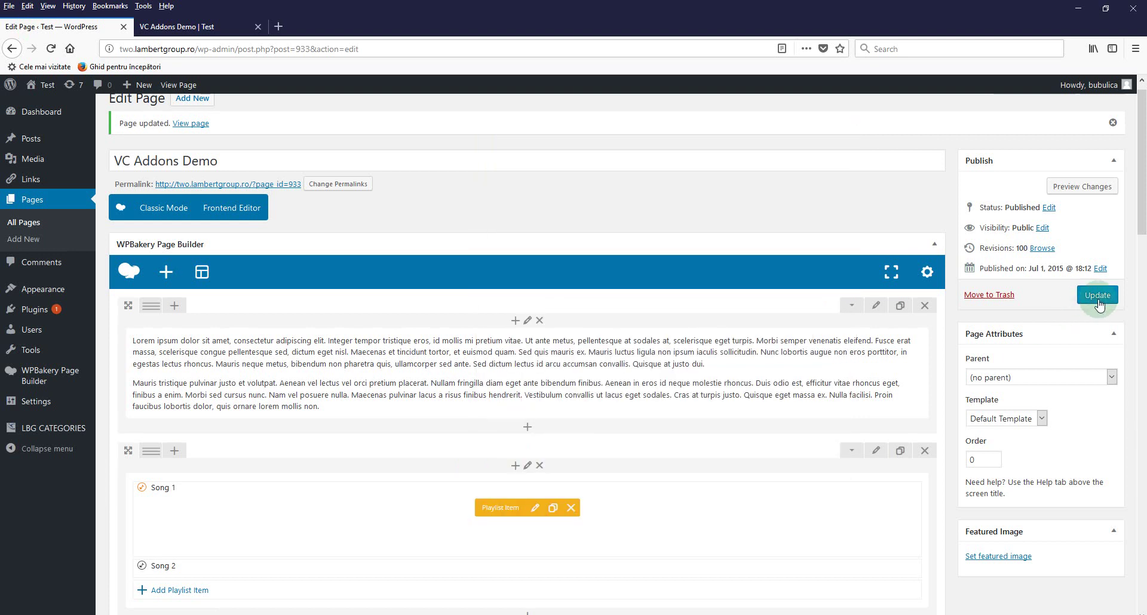
pyautogui.click(1098, 298)
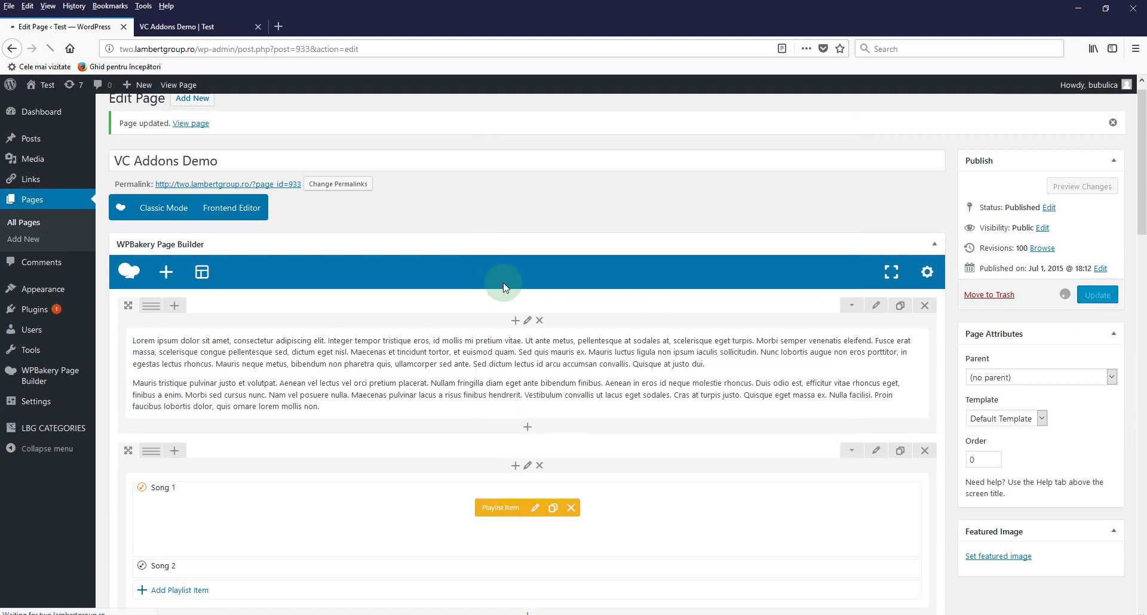
# - Reload the live VC Addons Demo tab to see the updated player
pyautogui.click(190, 27)
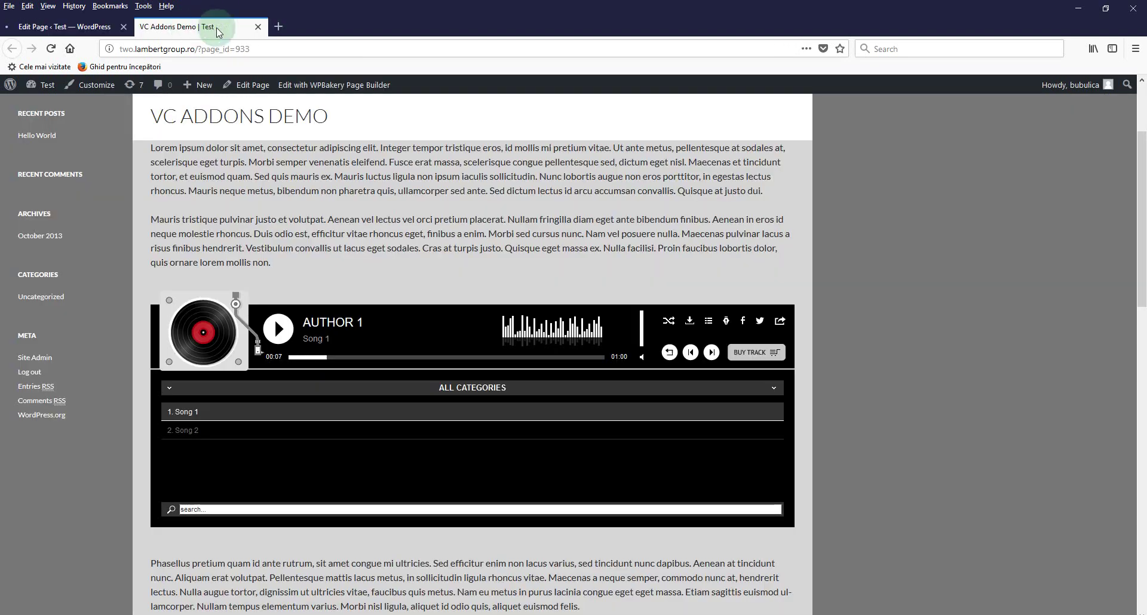
pyautogui.click(51, 55)
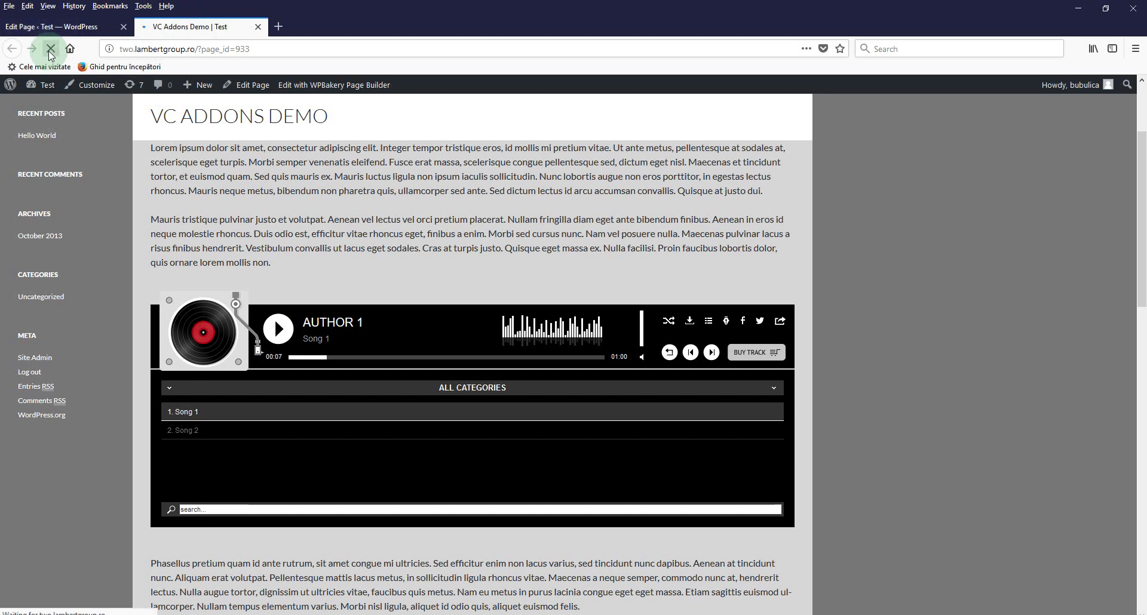